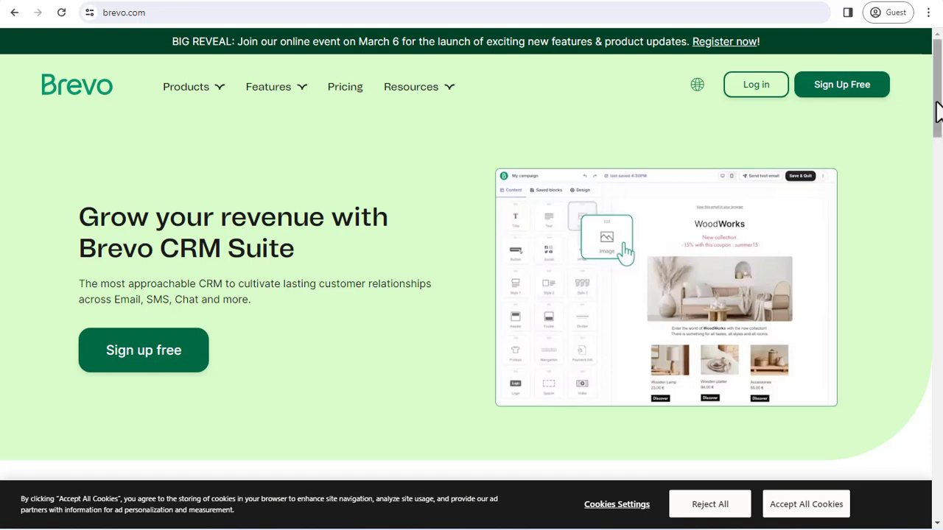
Step: Accept all cookies and open the Brevo | CRM Suite result from the Google search for brevo
drag(936, 111, 941, 243)
click(831, 508)
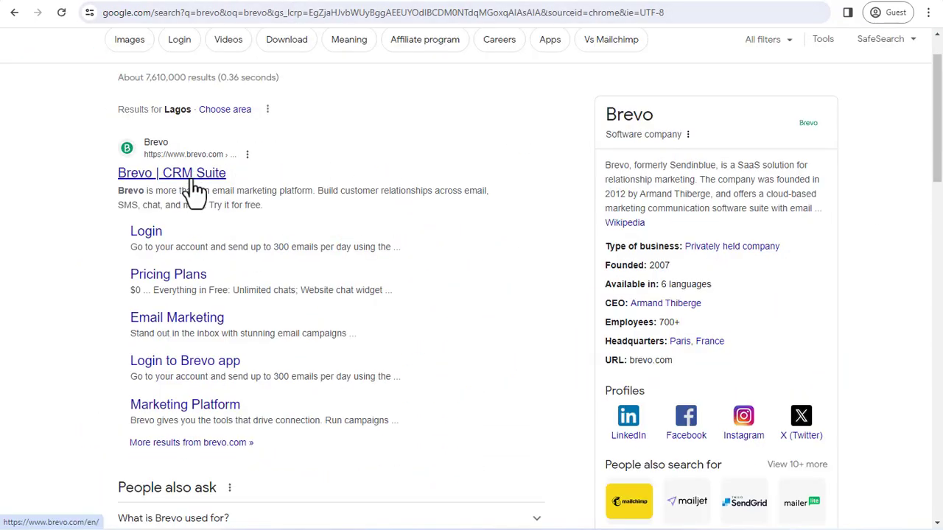
click(188, 176)
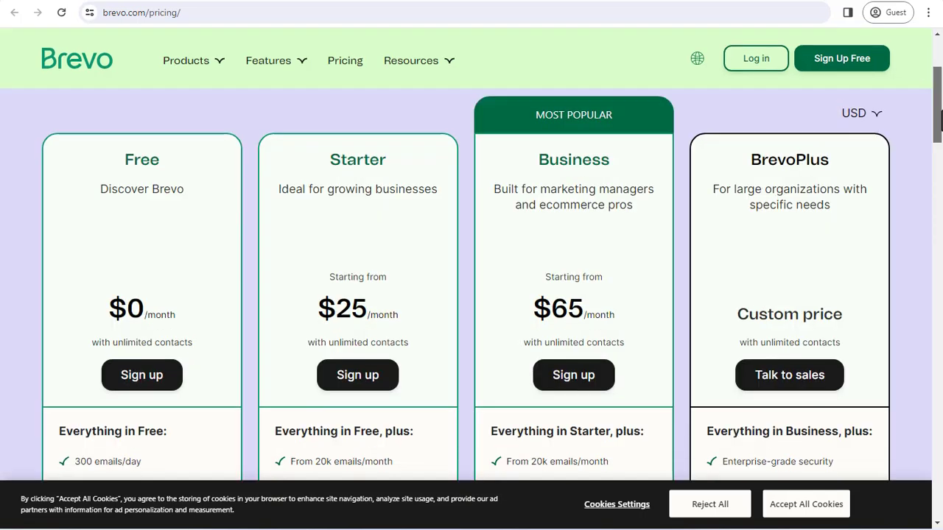
scroll(472, 280, down, 1)
scroll(472, 280, down, 1)
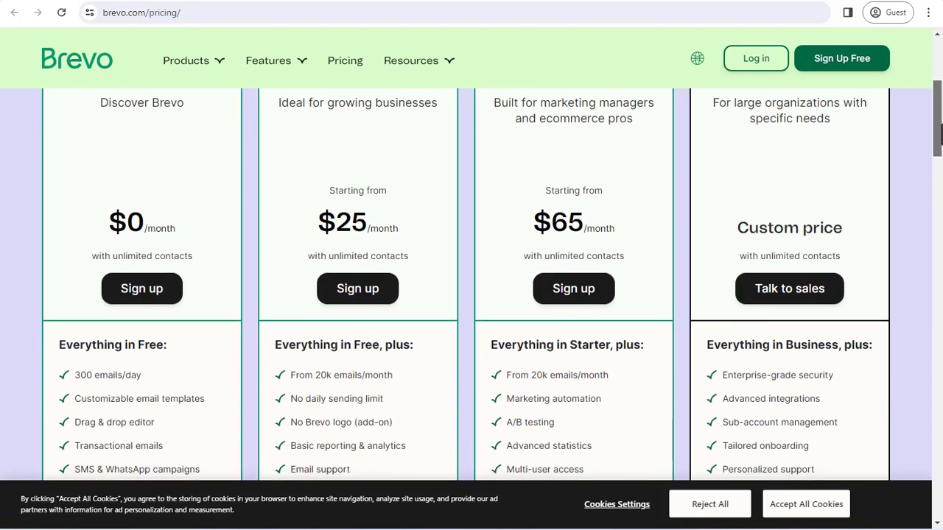
scroll(472, 280, down, 2)
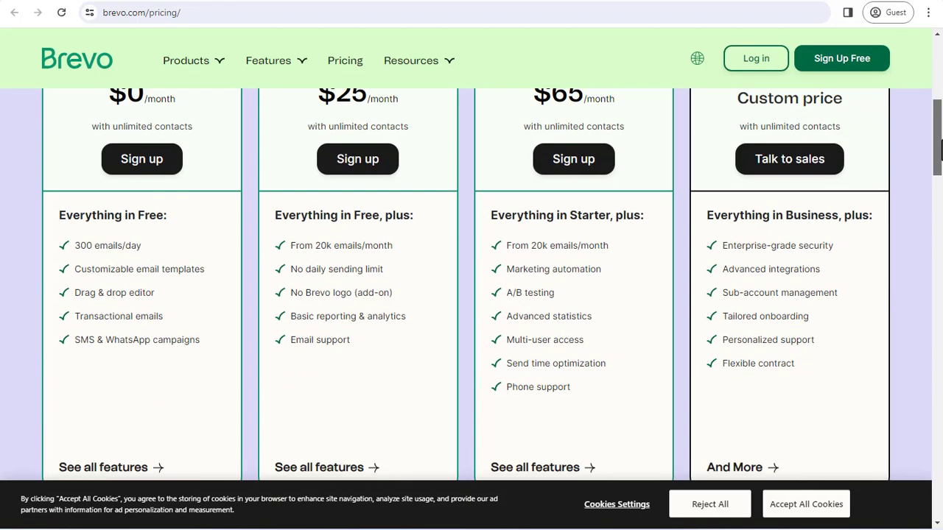
scroll(471, 280, up, 2)
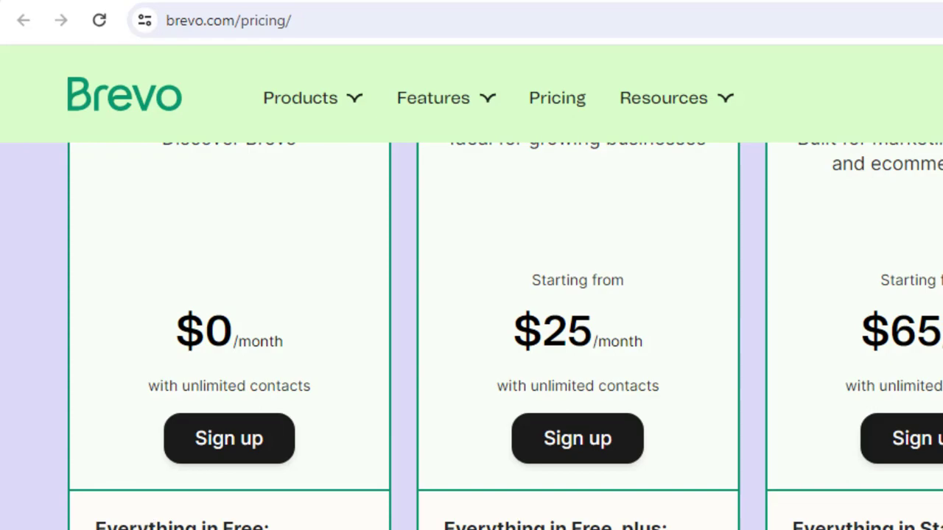
drag(322, 529, 151, 529)
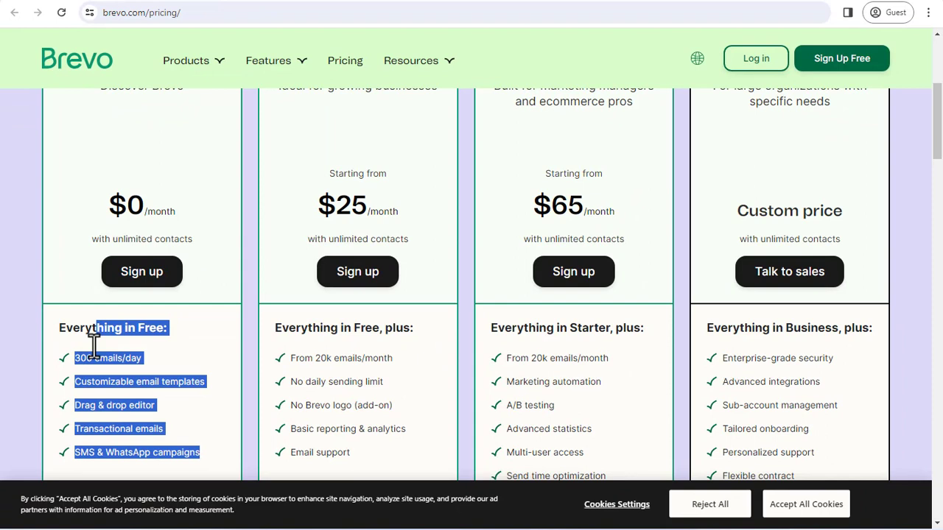
drag(95, 342, 169, 352)
click(168, 352)
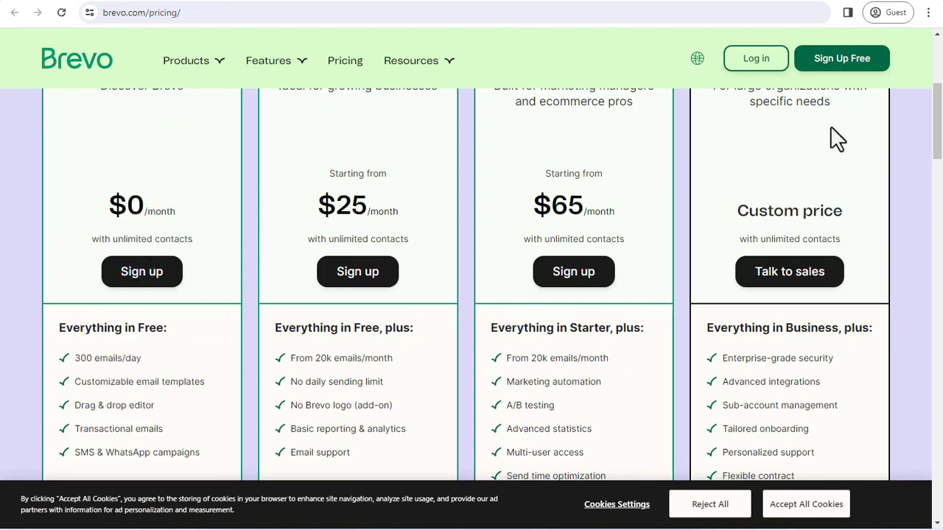
scroll(862, 126, down, 2)
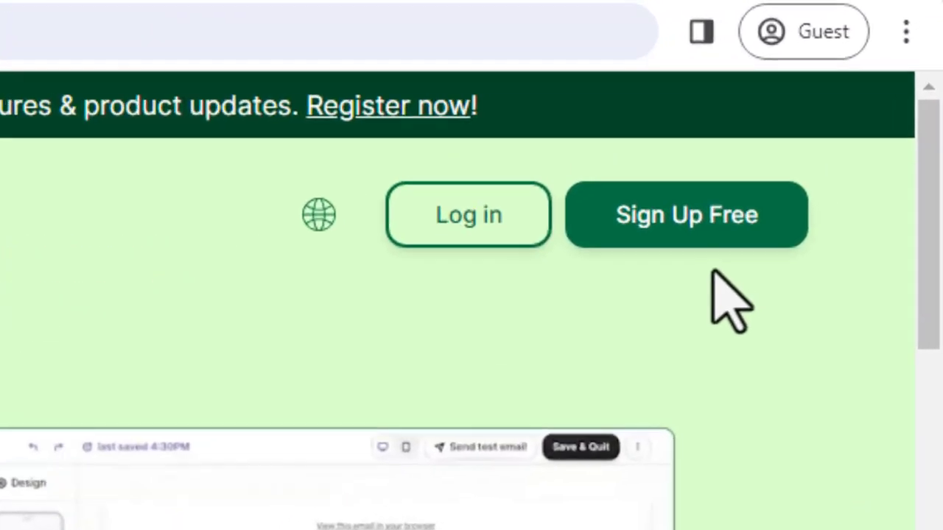
Step: Start a free Brevo sign-up and enter the account email address and a ten-character password
click(676, 235)
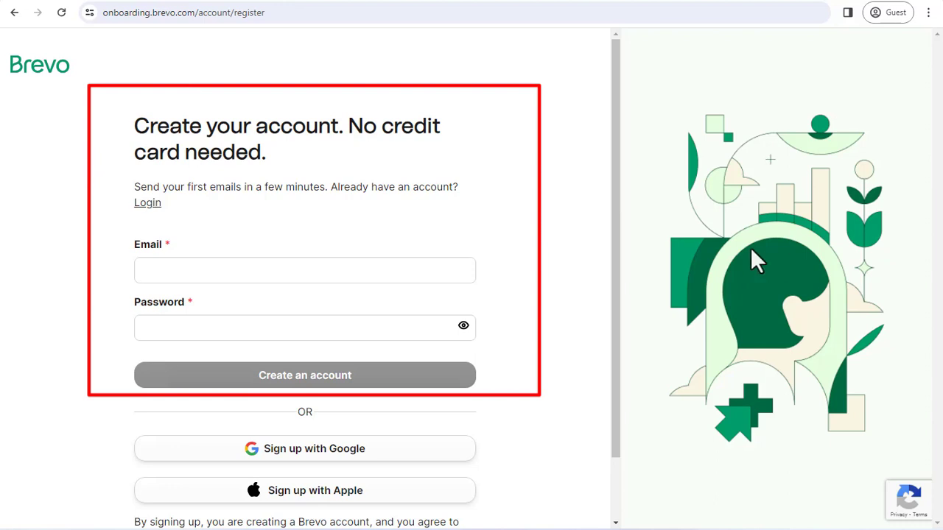
scroll(625, 253, down, 2)
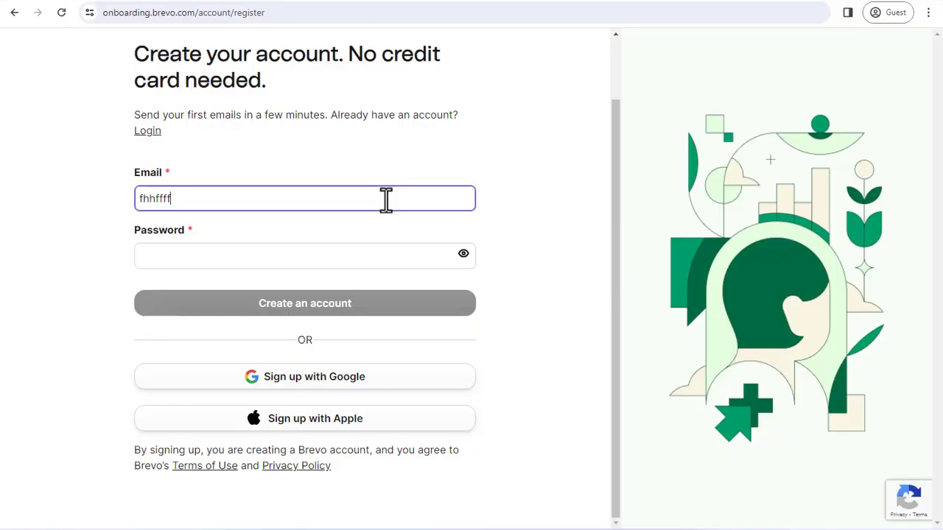
key(BackSpace)
key(BackSpace)
key(BackSpace)
key(BackSpace)
key(BackSpace)
key(BackSpace)
key(BackSpace)
click(378, 255)
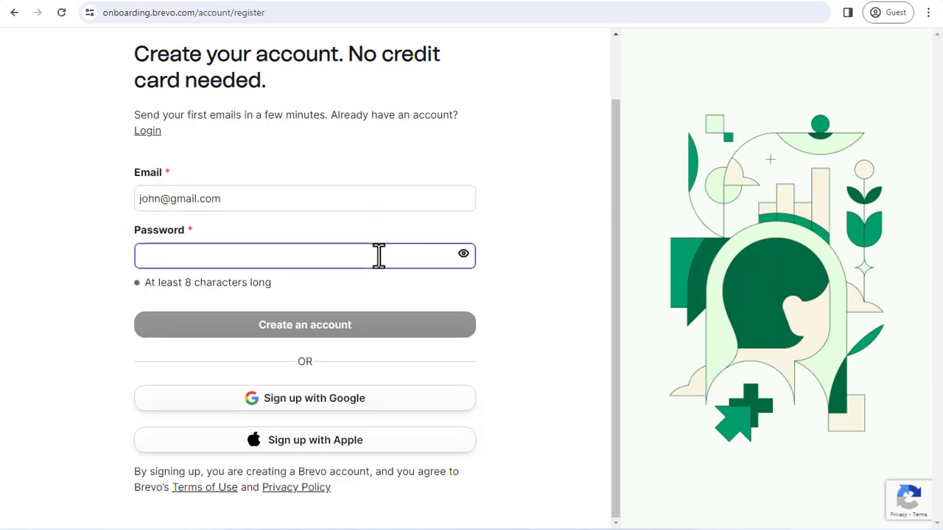
text(••••••••••)
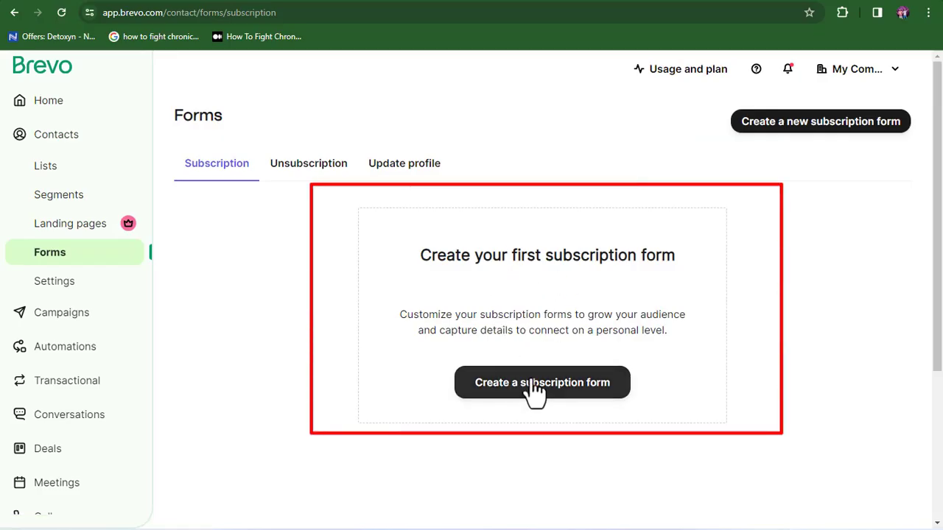
Step: Create a subscription form named 'My First Optin Page' and continue to the Design step
click(531, 400)
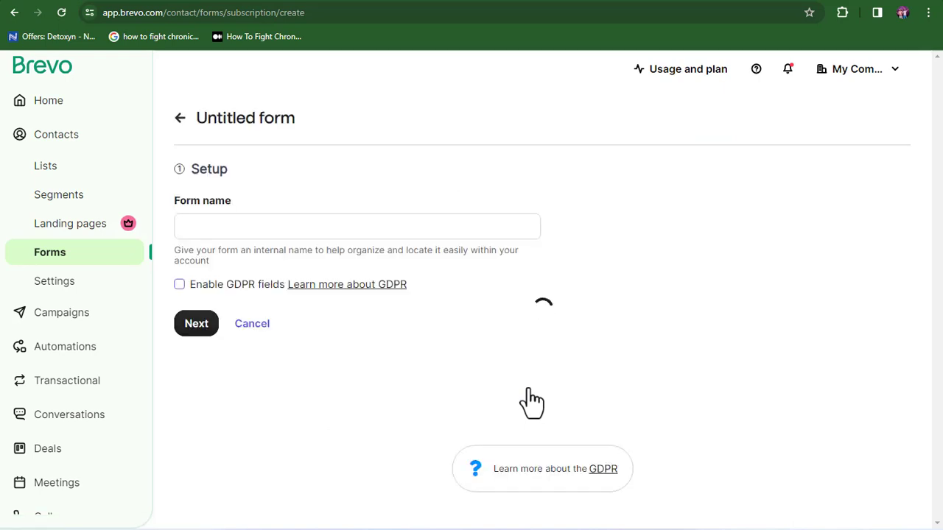
click(405, 232)
text(My First Optin Page)
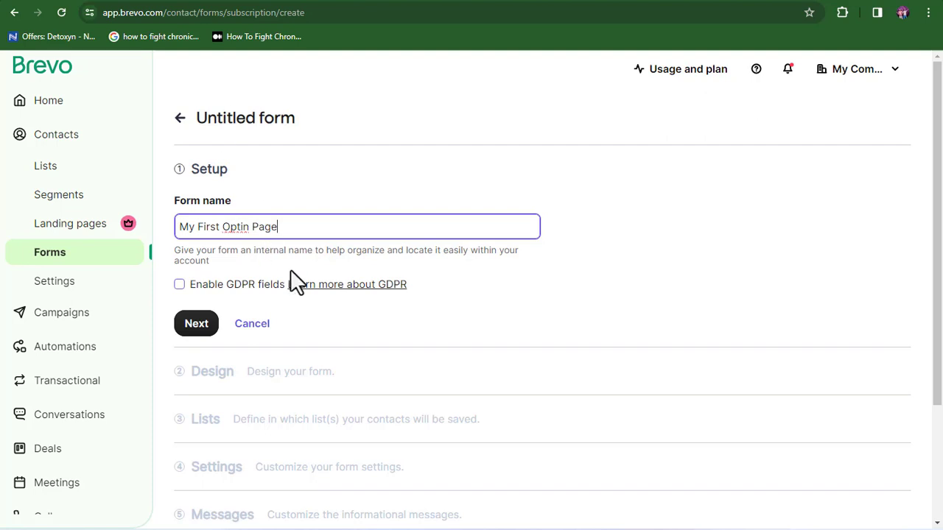
click(193, 328)
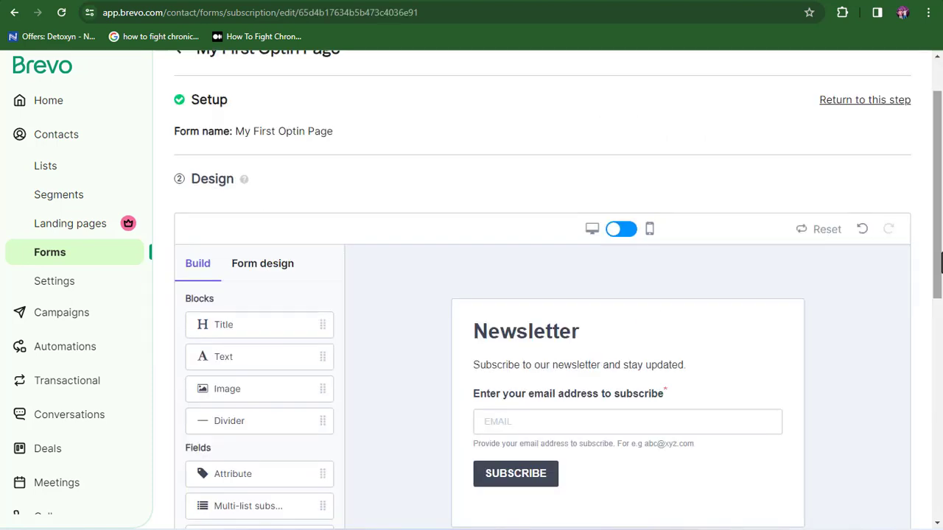
drag(940, 262, 940, 312)
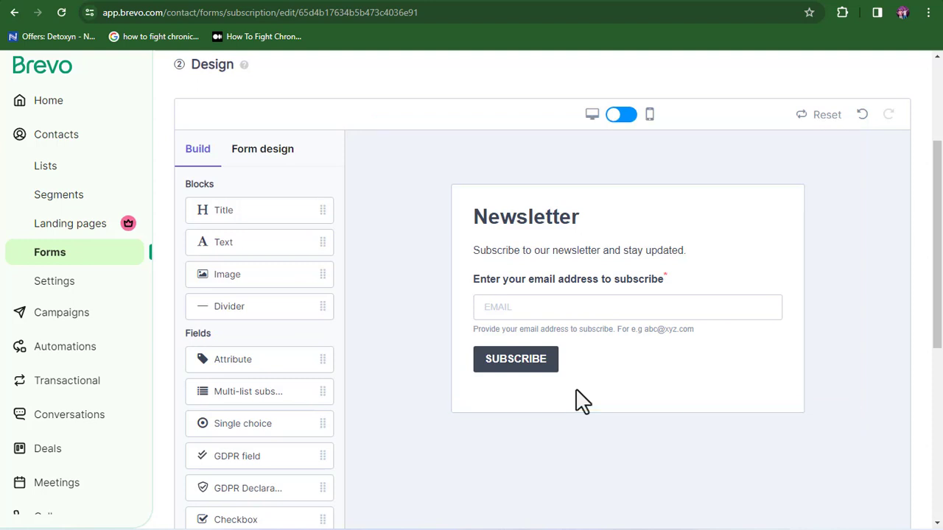
click(583, 309)
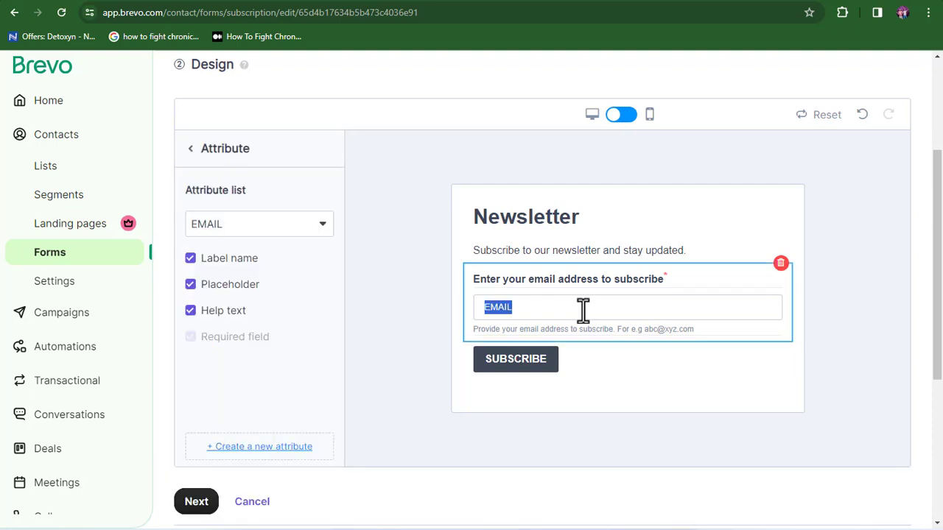
click(623, 346)
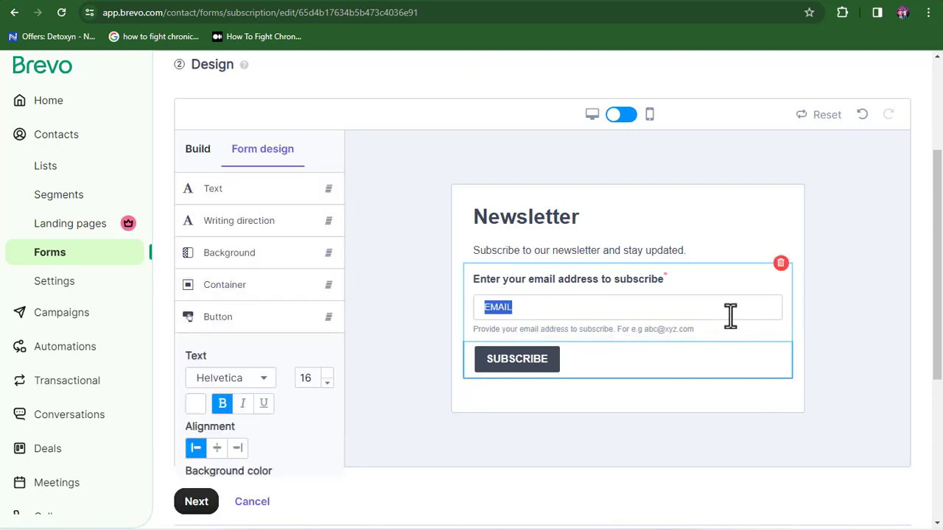
click(729, 316)
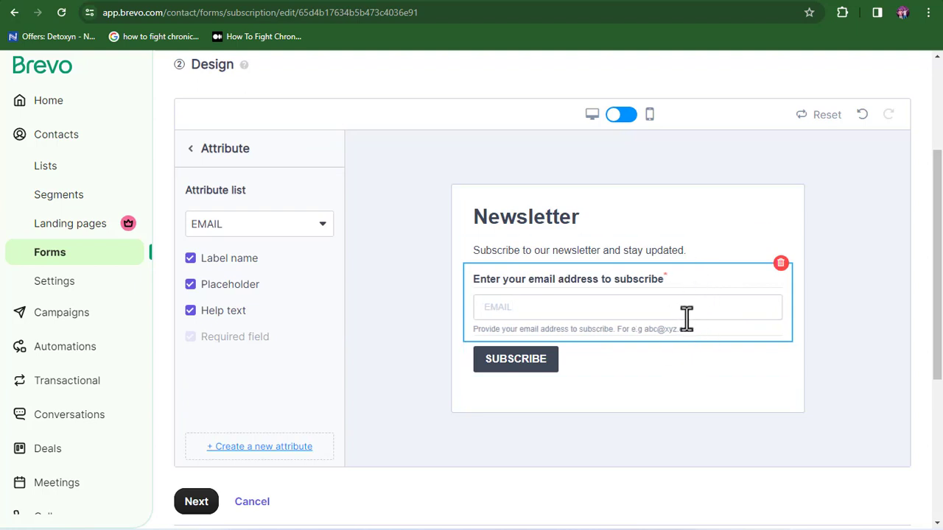
click(857, 345)
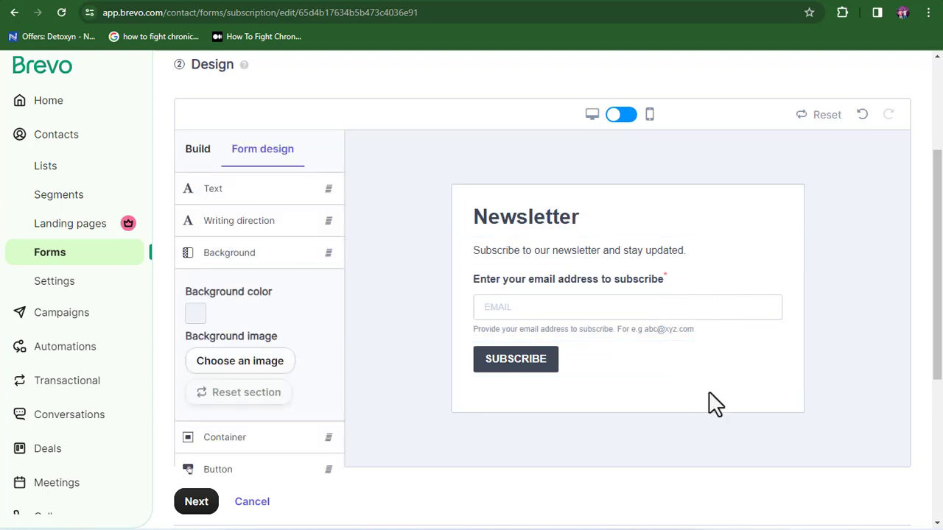
click(197, 149)
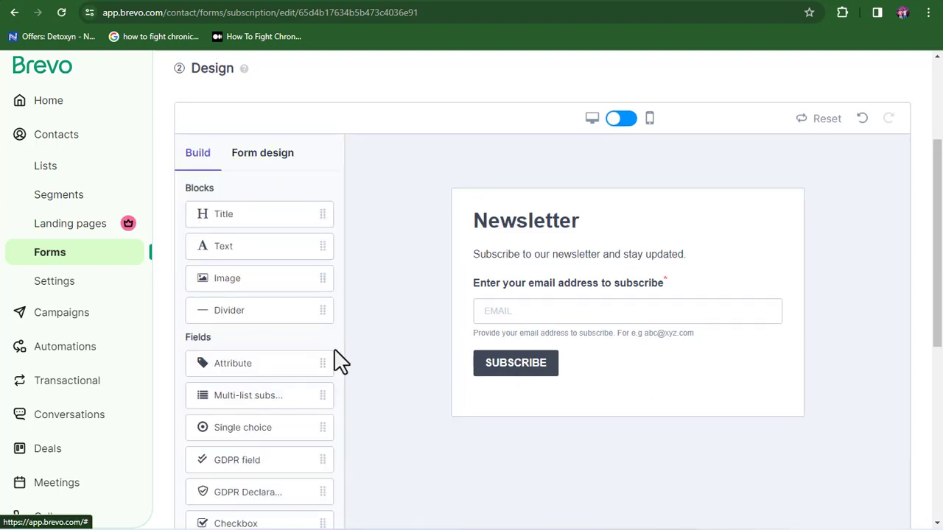
Step: Drop a new attribute field under the Newsletter title and move the SMS field below the intro text
drag(326, 364, 478, 303)
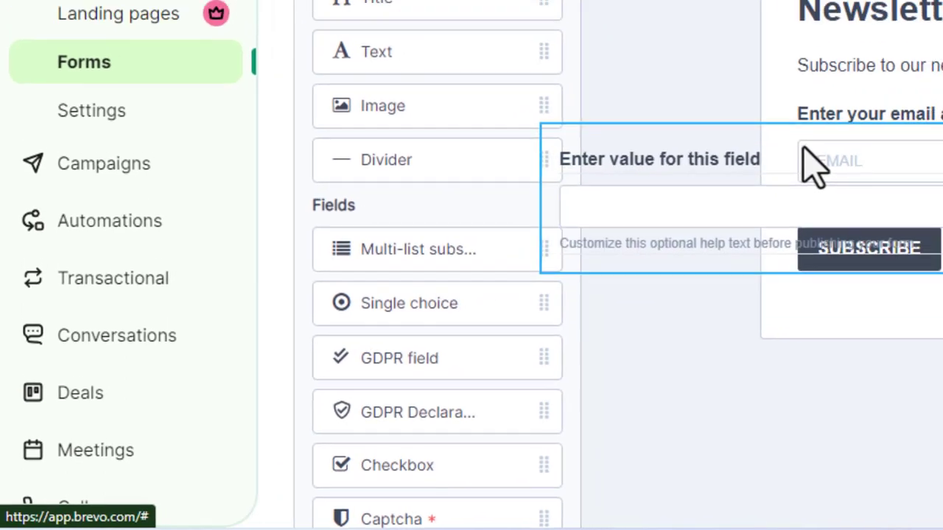
drag(804, 148, 942, 91)
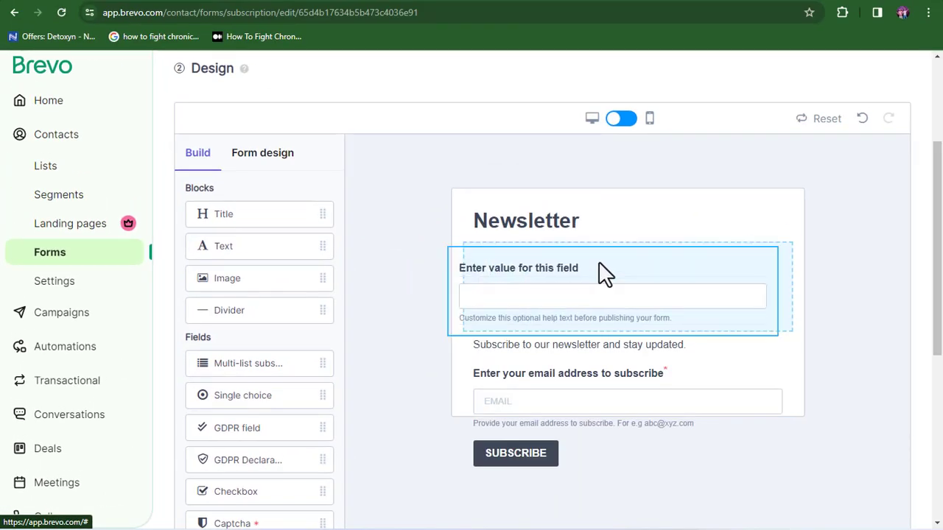
drag(602, 274, 616, 274)
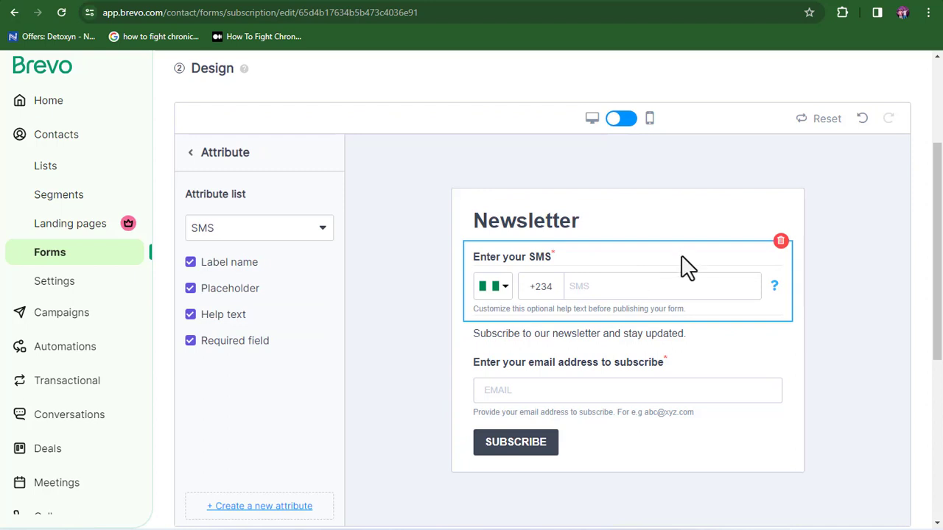
drag(685, 266, 688, 331)
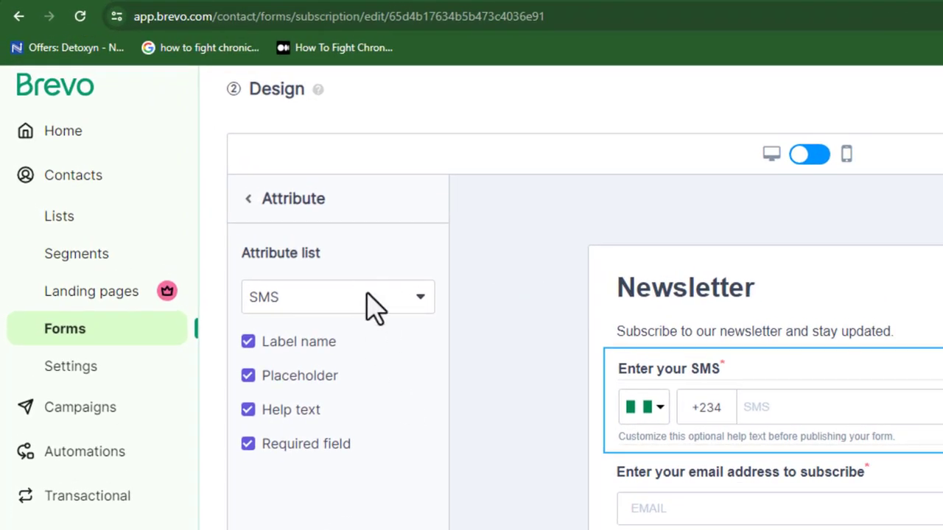
Step: Make the new field collect FIRSTNAME without help text, then review the EMAIL and FIRSTNAME fields
click(420, 298)
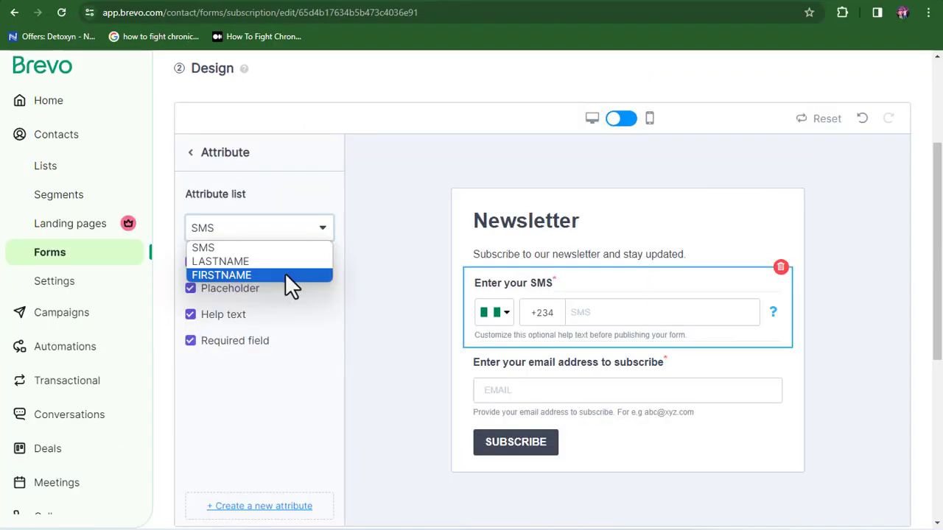
click(291, 275)
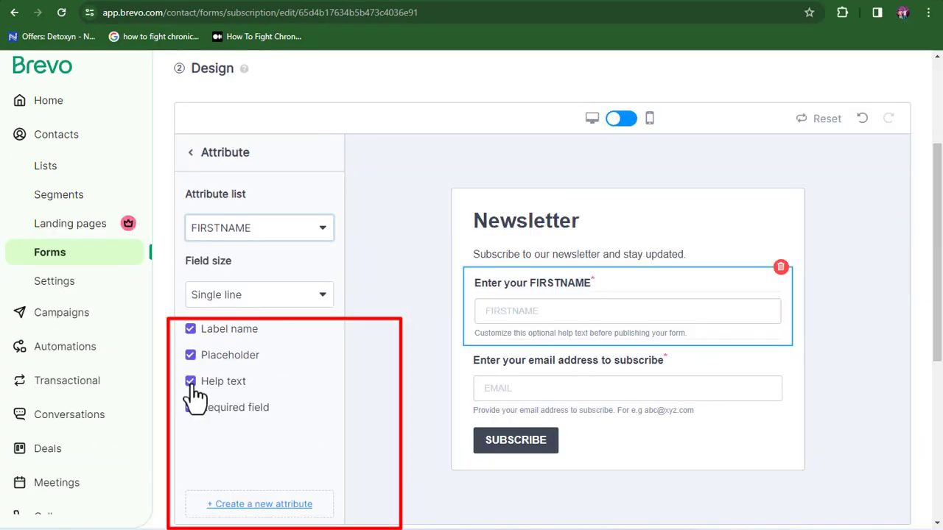
click(227, 455)
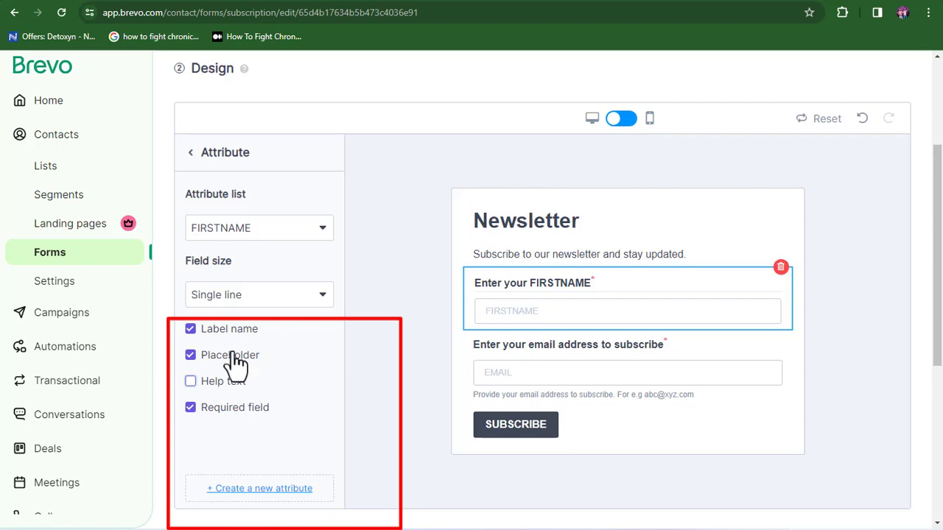
click(427, 328)
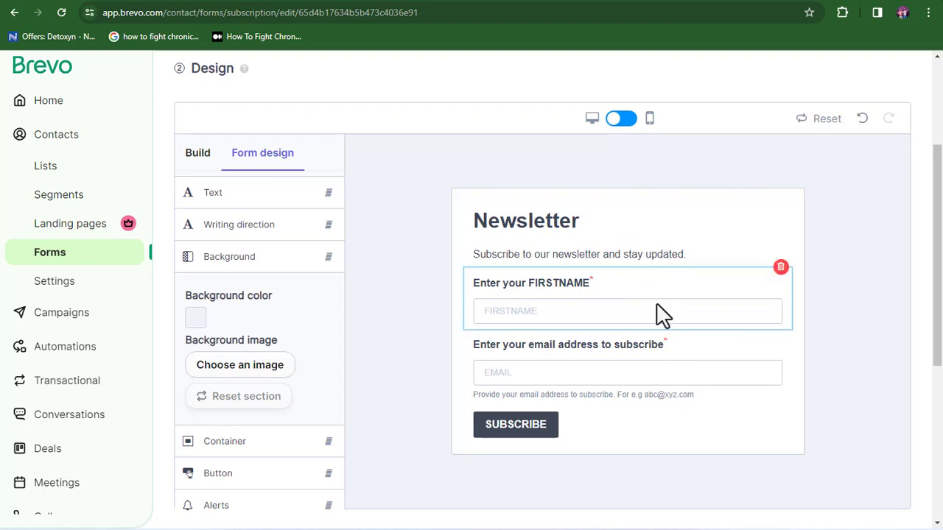
click(629, 379)
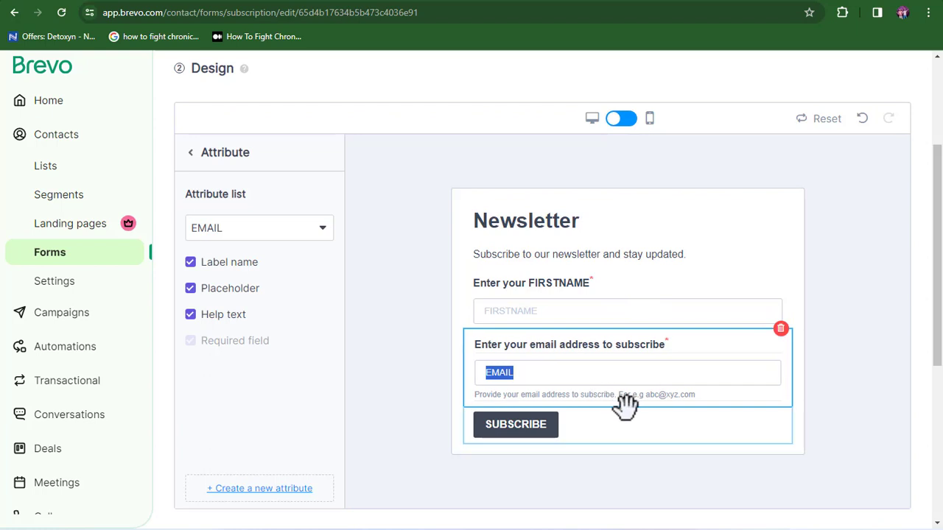
click(673, 299)
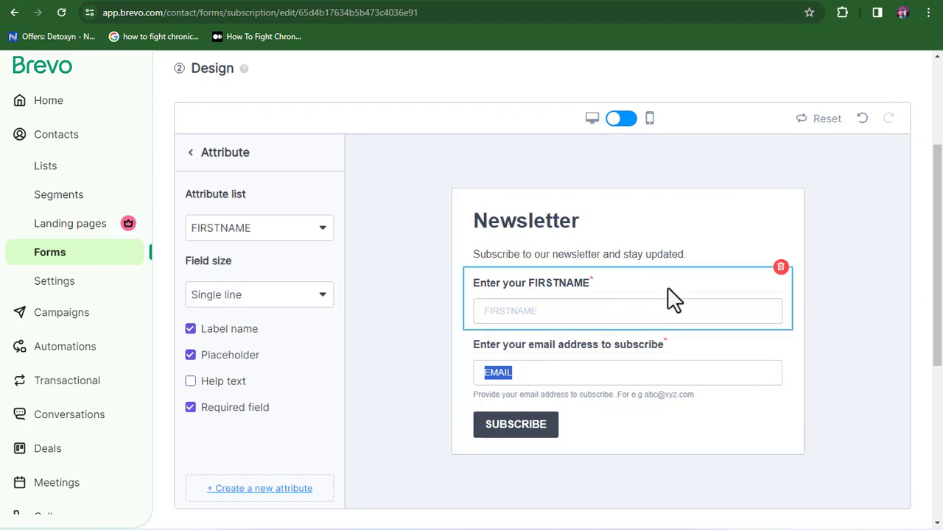
click(650, 120)
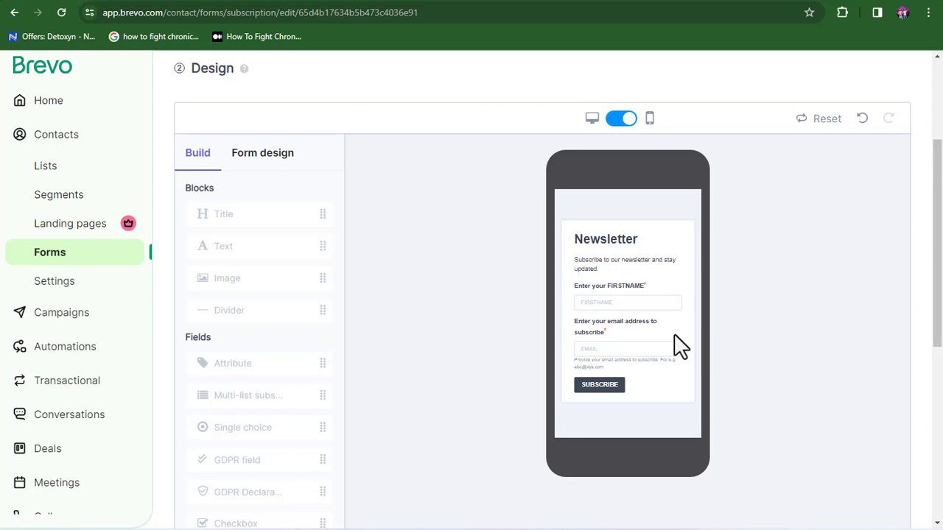
click(591, 121)
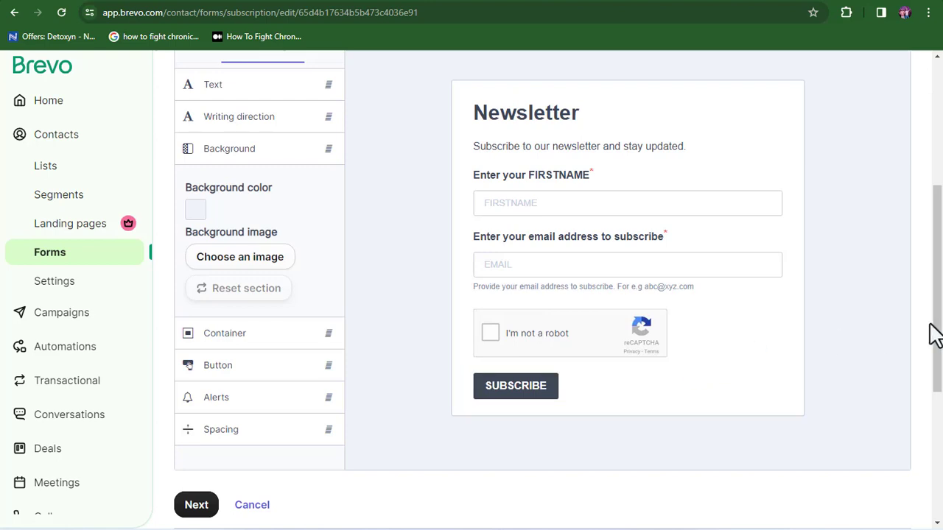
drag(937, 339, 939, 400)
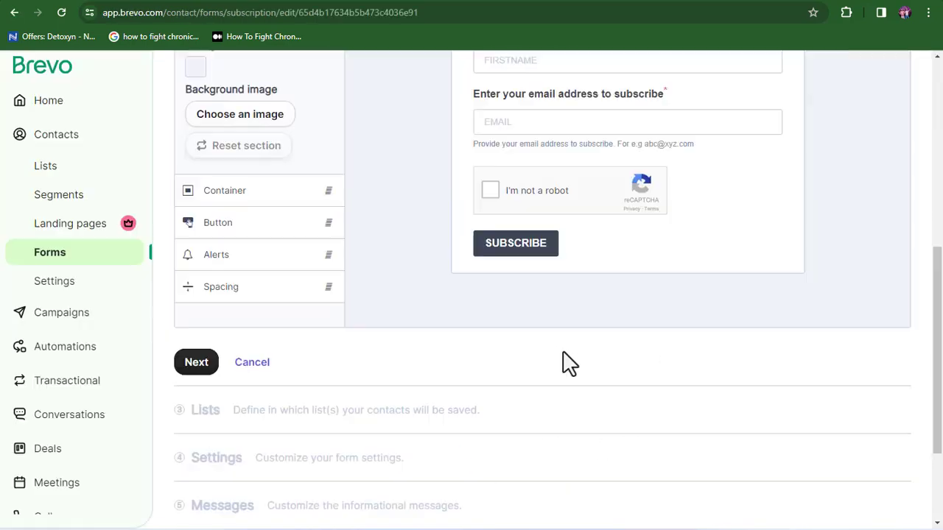
Step: Keep Your first list as the destination and choose Simple confirmation email in Settings
click(196, 373)
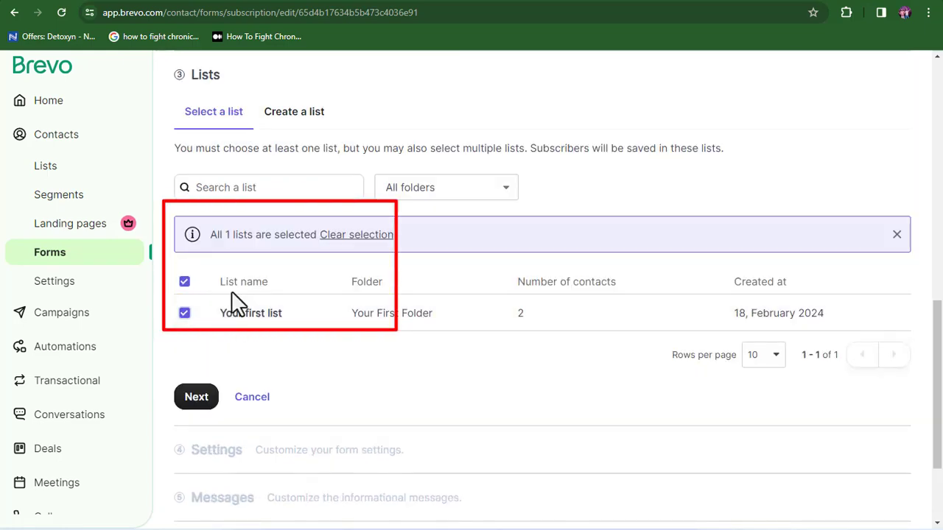
click(194, 395)
click(181, 364)
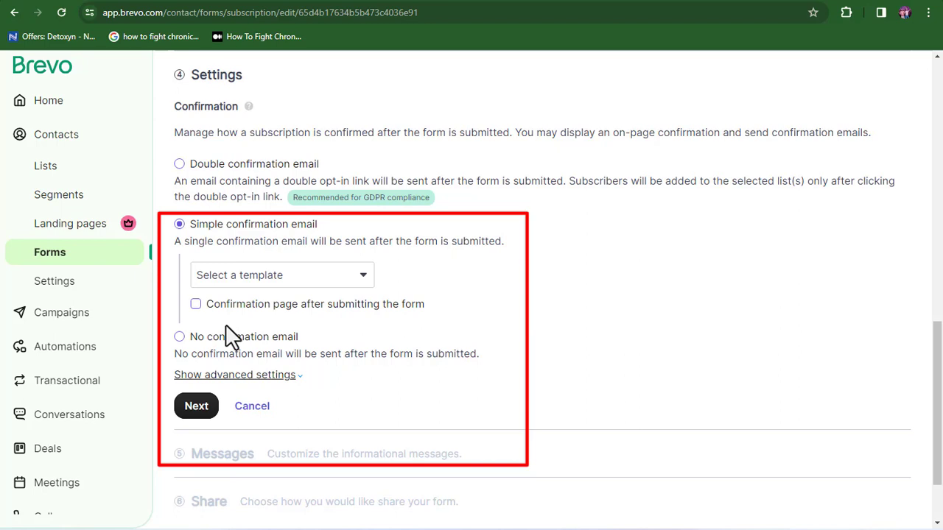
Step: Pick the Default Template Simple confirmation for the simple confirmation email and move to Messages
click(261, 278)
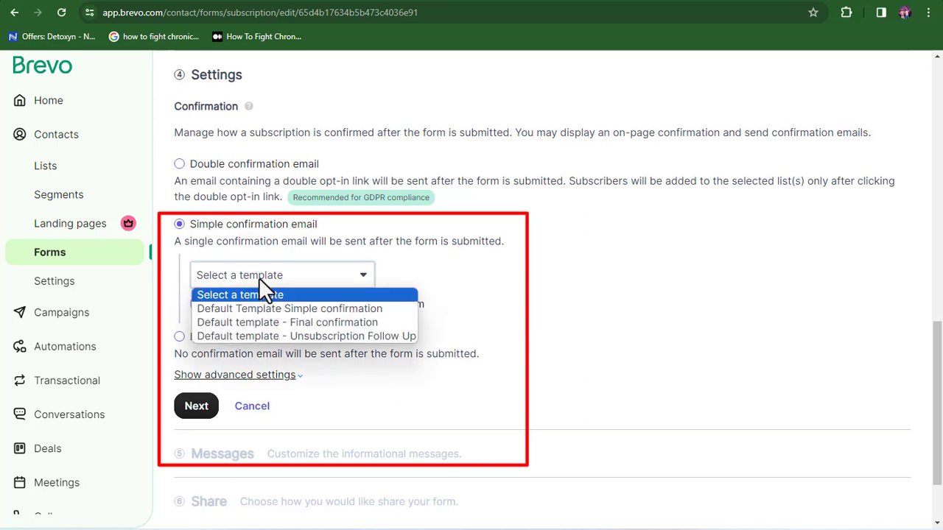
click(262, 309)
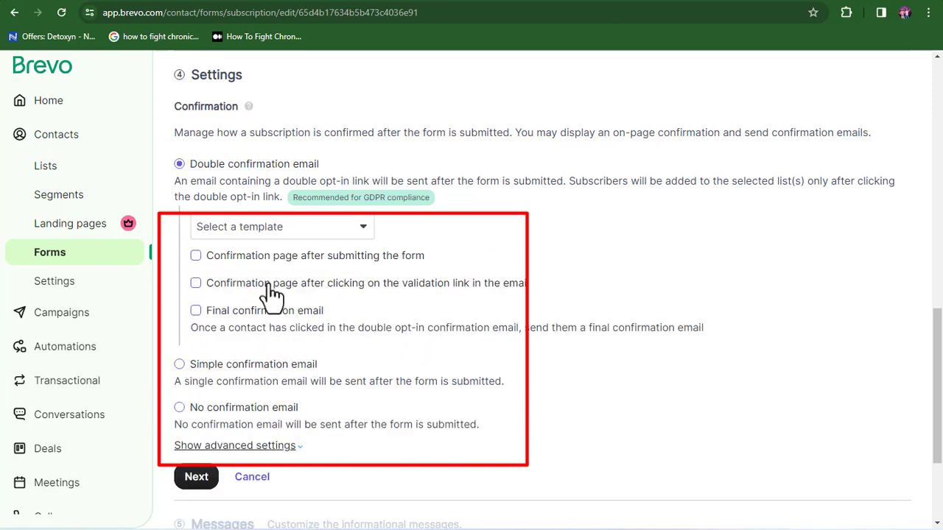
click(182, 366)
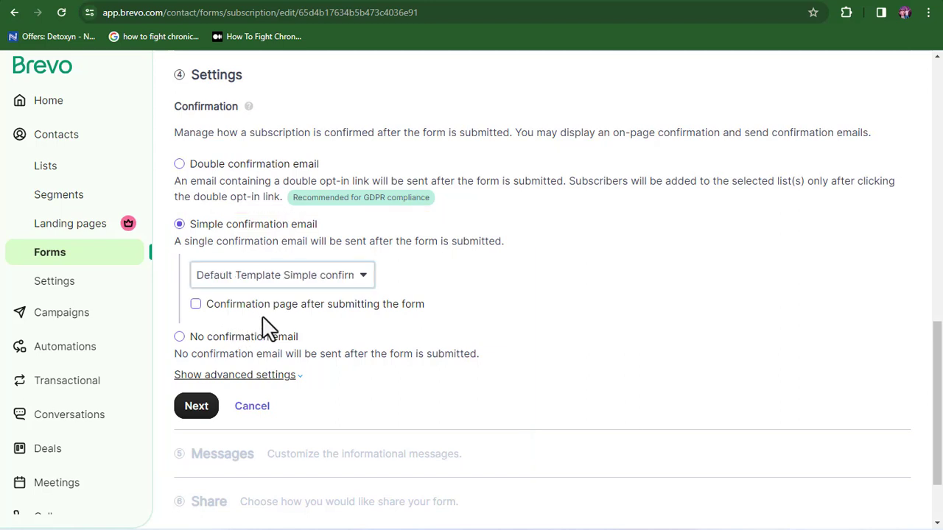
click(195, 409)
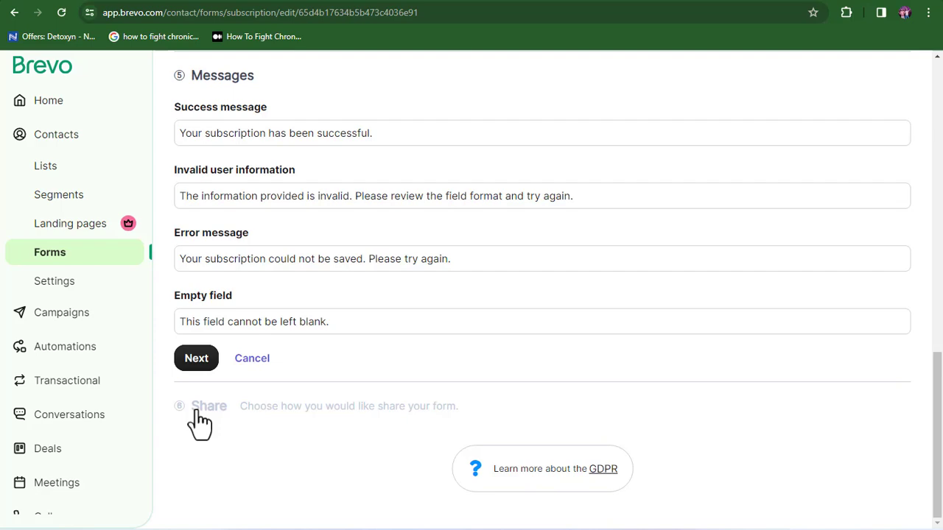
Step: Keep the default messages and review the Share step's form link, QR code and iframe embed code
click(204, 361)
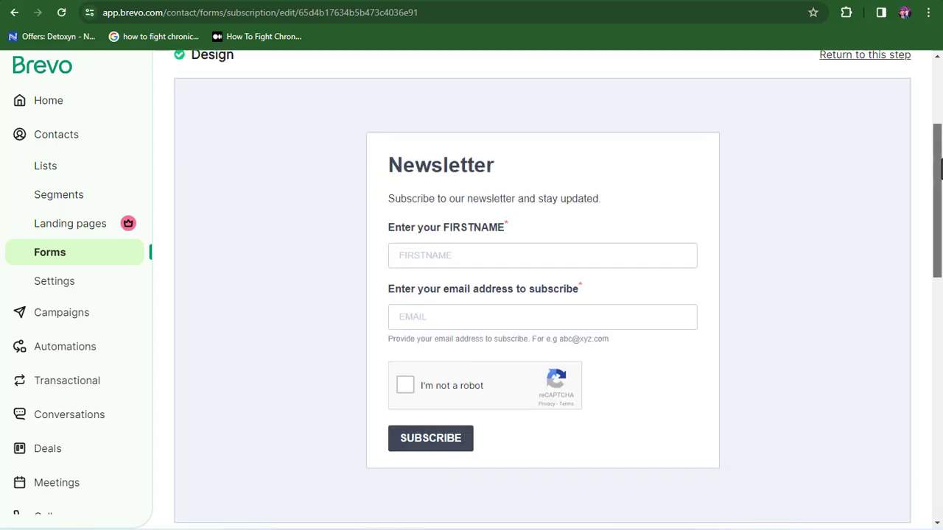
scroll(536, 341, down, 5)
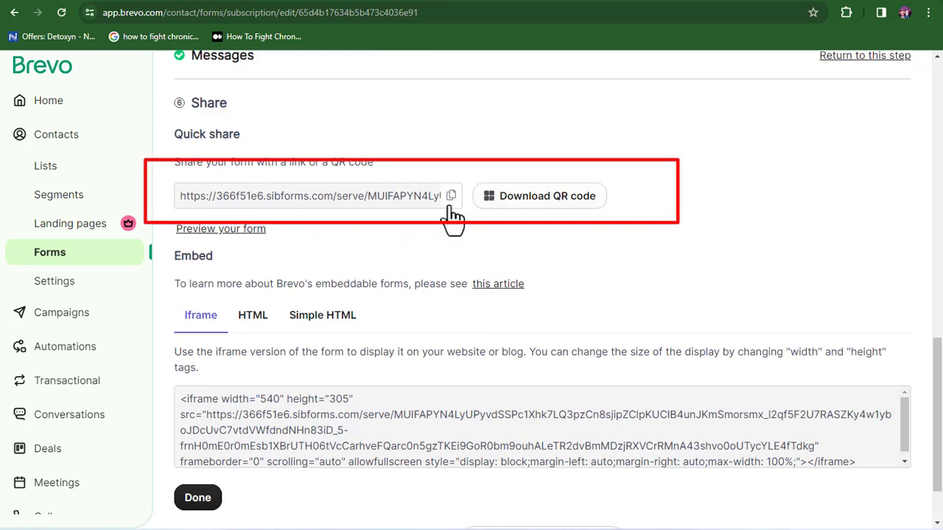
scroll(347, 288, up, 1)
mouse_move(940, 376)
mouse_down()
mouse_move(940, 121)
mouse_move(940, 409)
mouse_move(940, 146)
mouse_move(939, 386)
mouse_up()
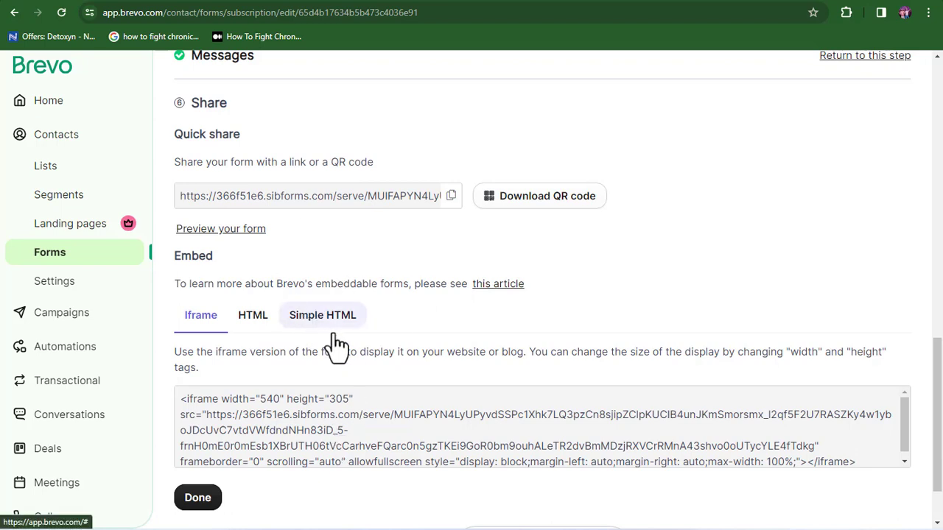
Step: Open the live newsletter form through its preview link, then return to the Brevo Home dashboard
right_click(240, 235)
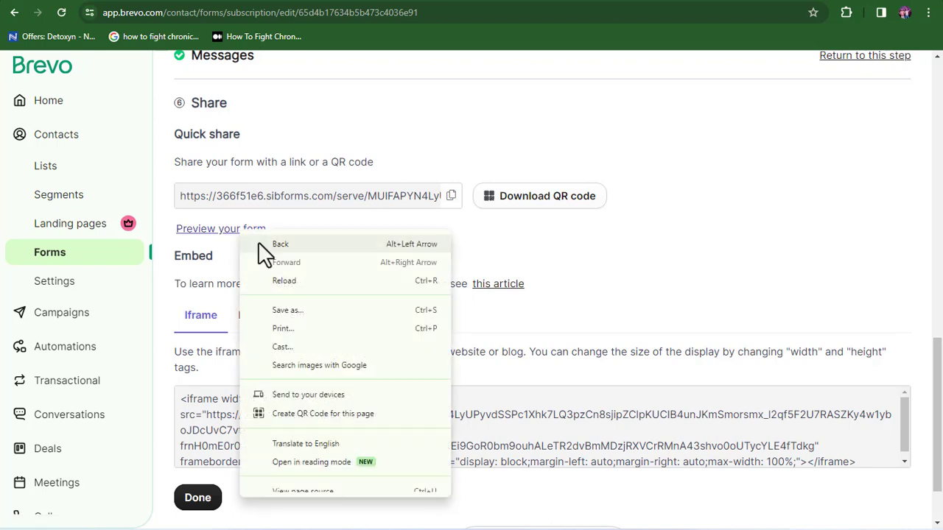
click(227, 232)
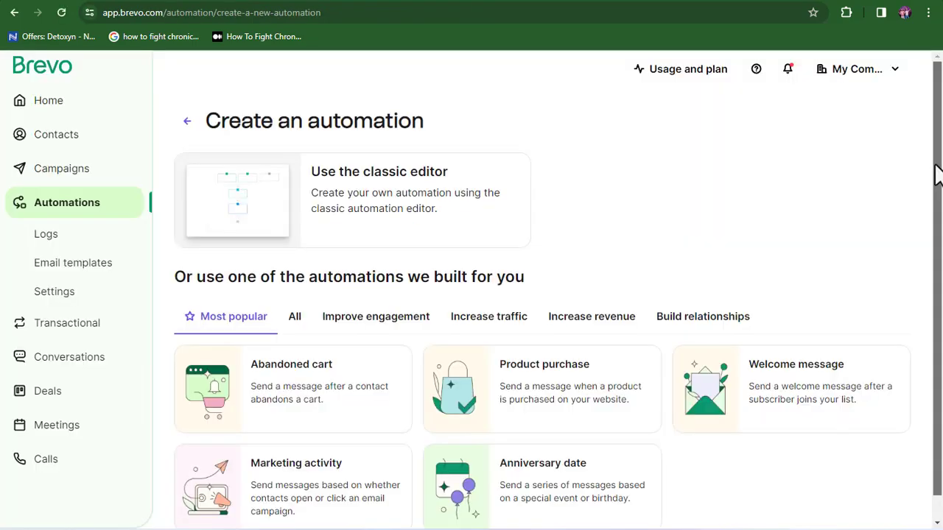
drag(938, 172, 938, 196)
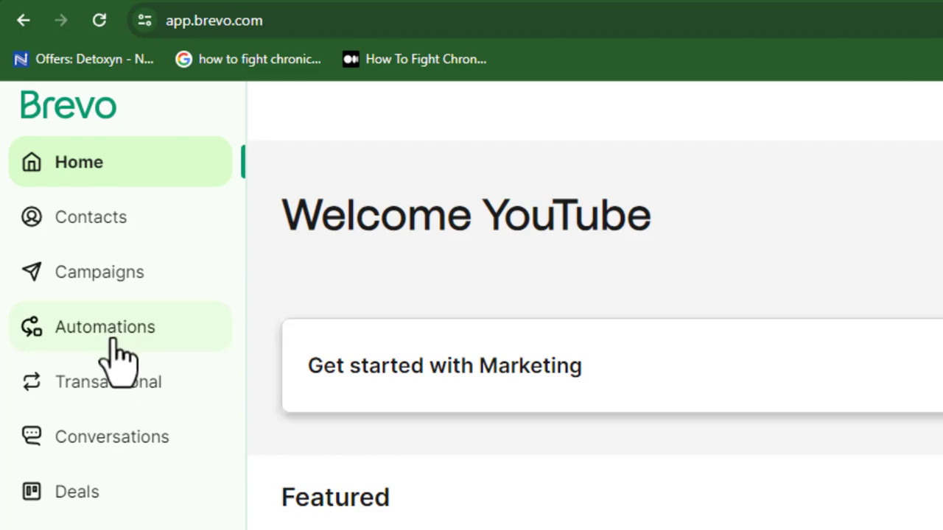
Step: Go to Automations and choose Use the classic editor to build a custom automation
click(115, 338)
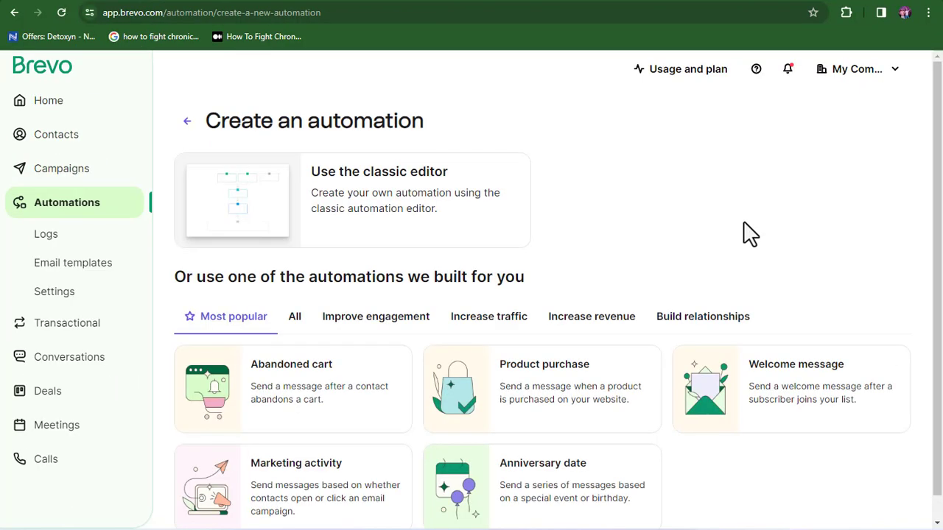
drag(939, 172, 939, 193)
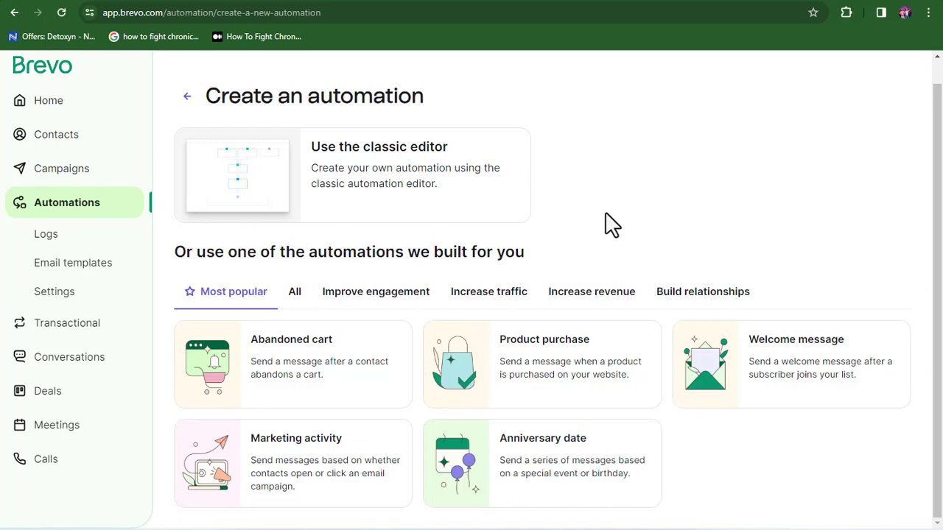
click(393, 193)
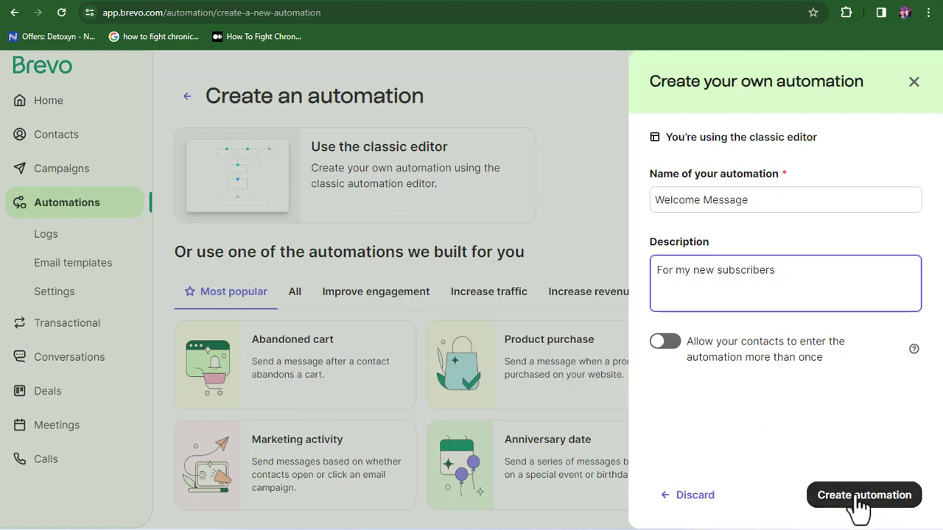
Step: Create the Welcome Message automation and bring up its list of five entry-point triggers
click(859, 507)
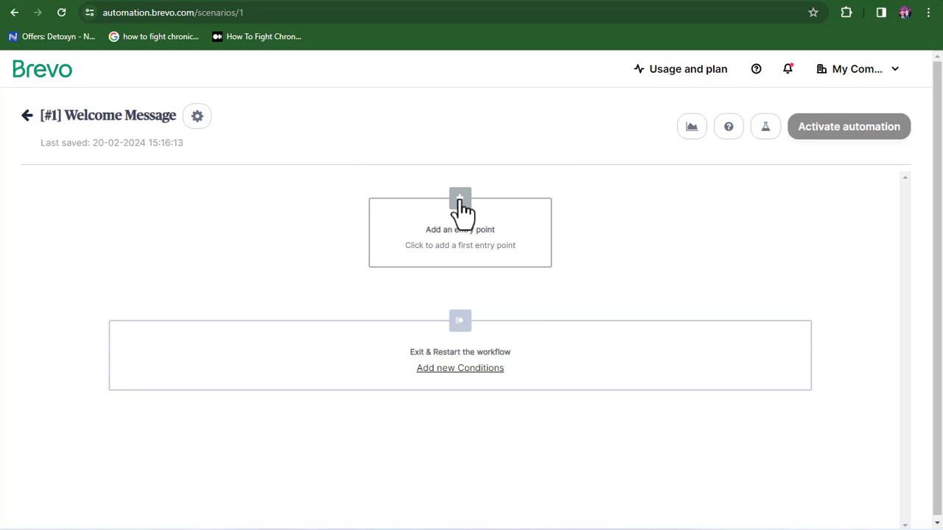
click(459, 208)
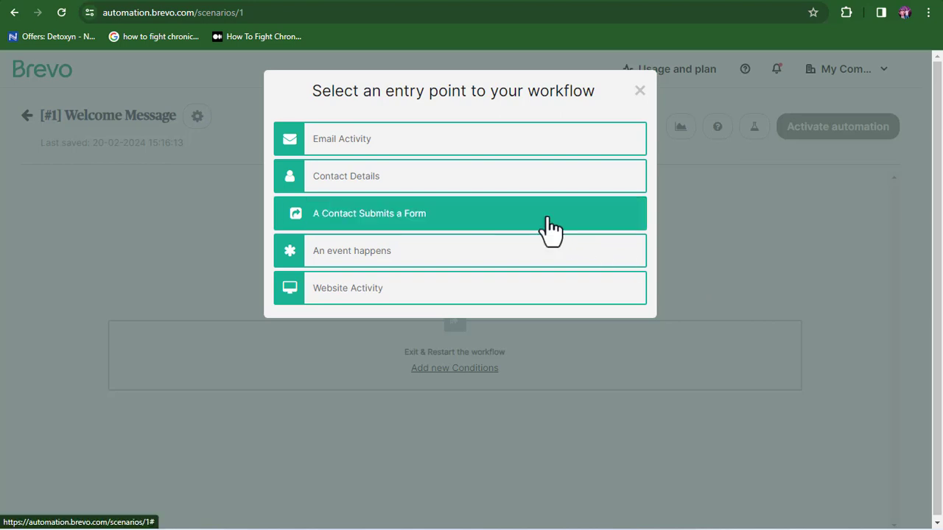
Step: Trigger the workflow on submission of My First Optin Page and start adding a step after it
click(475, 219)
click(397, 191)
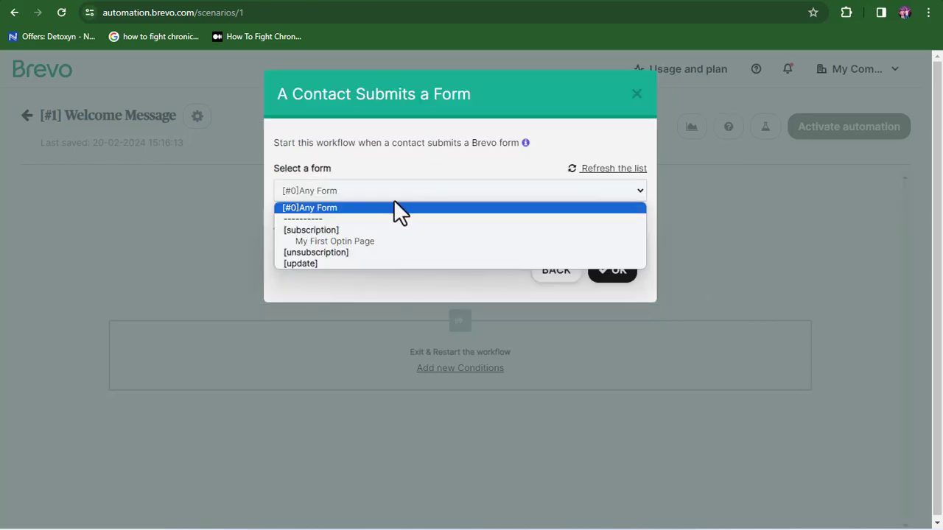
click(368, 242)
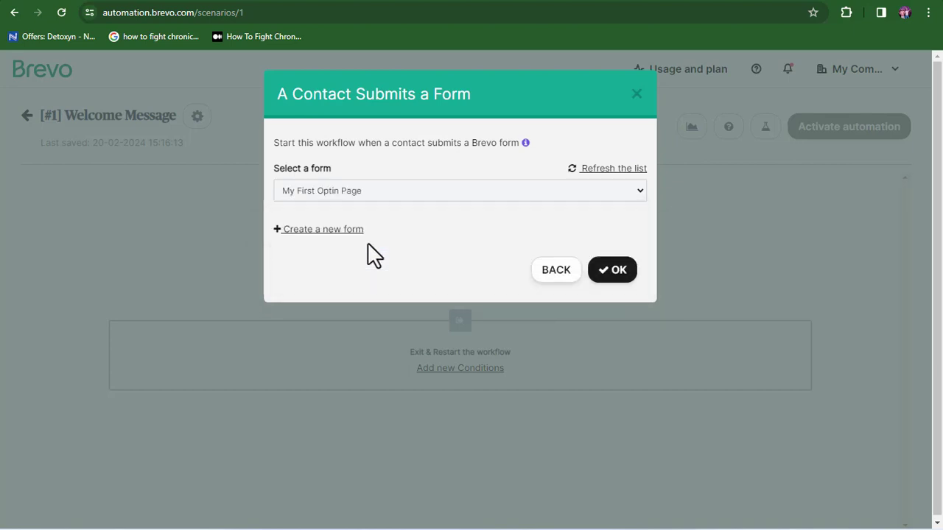
click(615, 280)
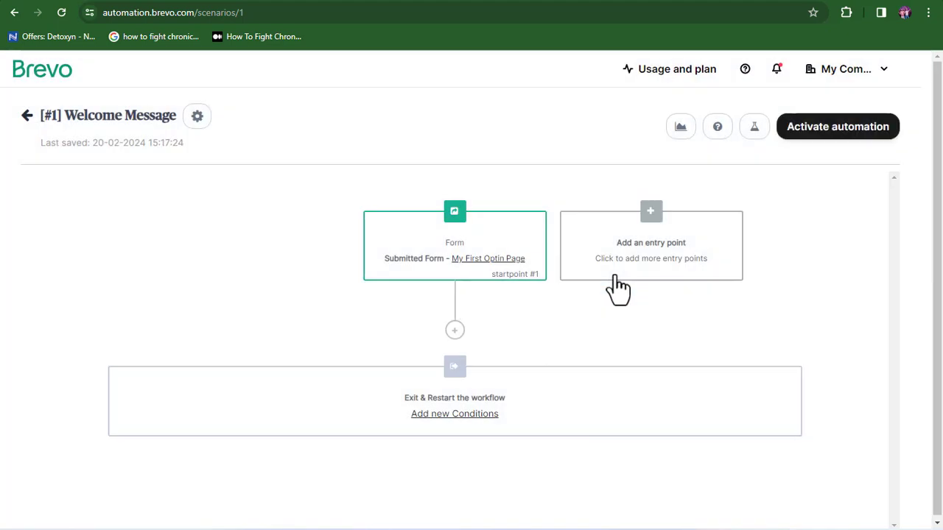
click(455, 330)
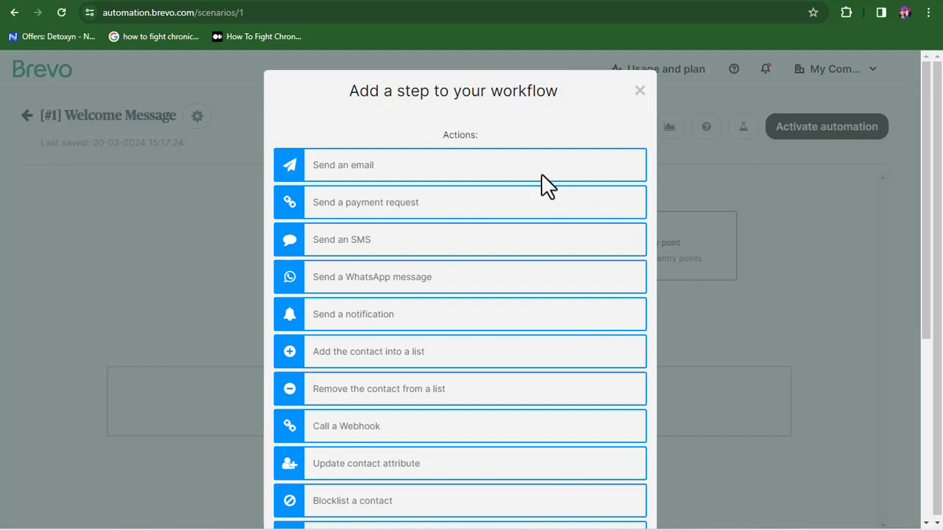
Step: Make the next step 'Send an email' and start creating a new email template
click(520, 166)
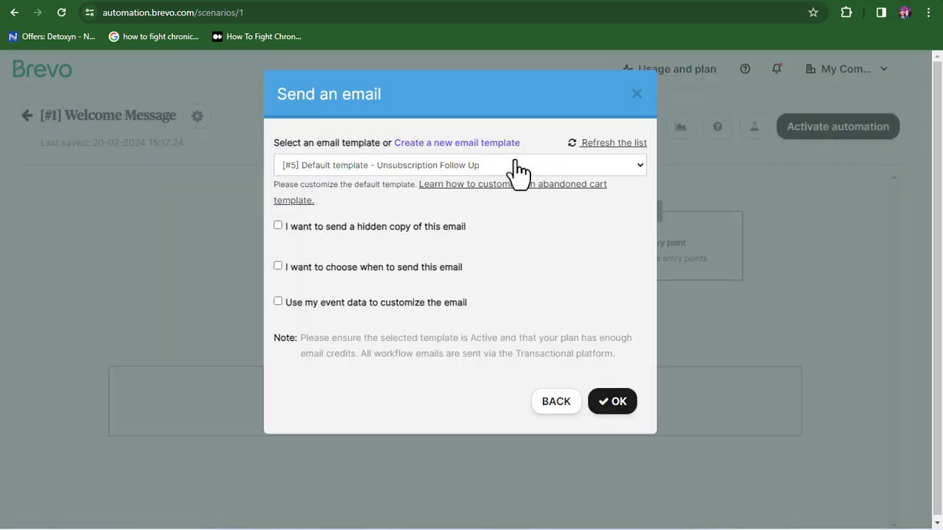
click(468, 145)
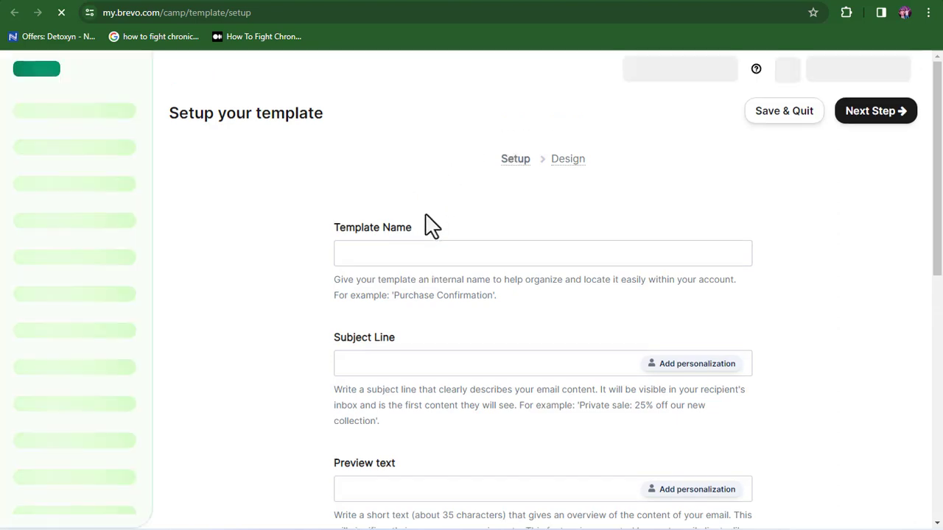
Step: Name the template 'Welcome Message', fill in its subject and preview text, and choose the webinar layout
click(423, 250)
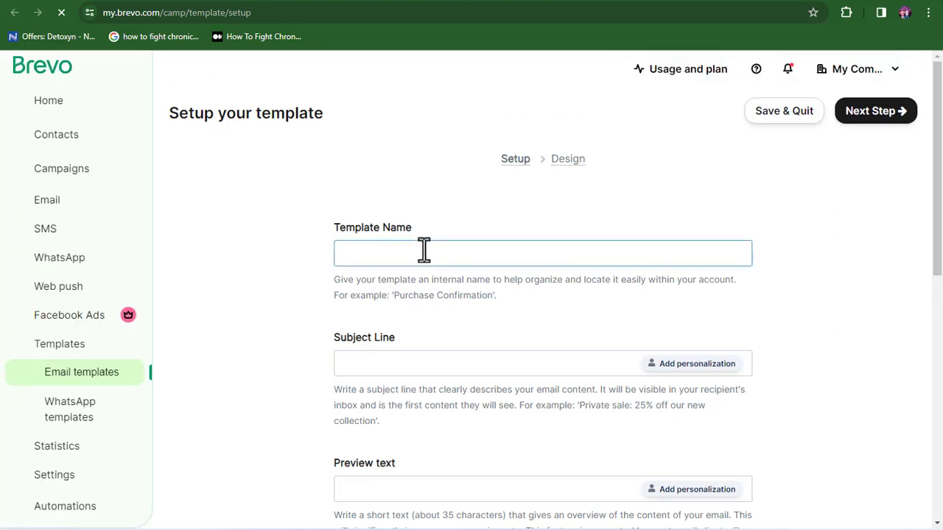
text(We)
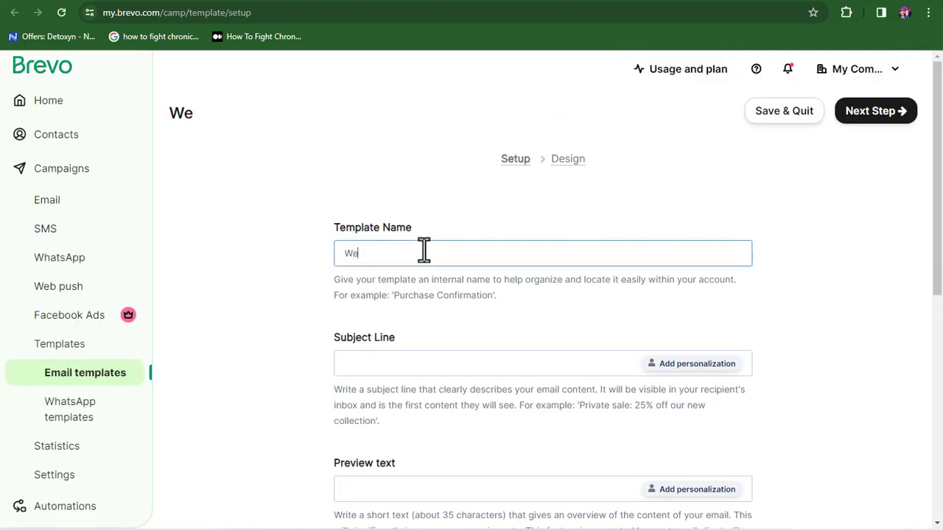
text(lco)
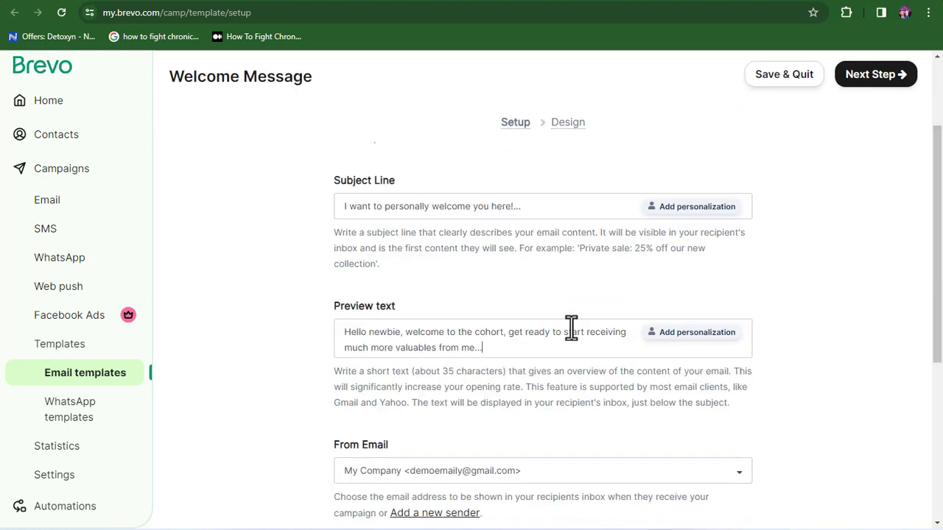
scroll(569, 192, up, 1)
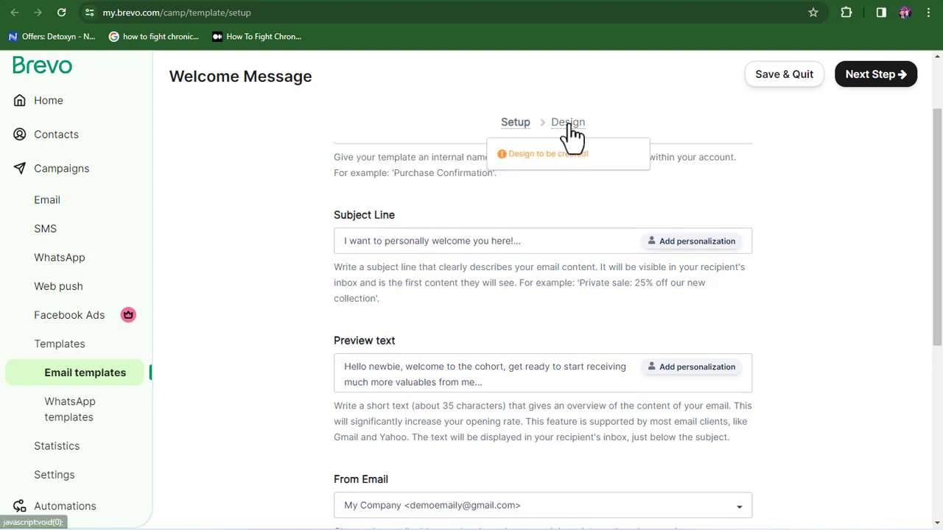
click(569, 124)
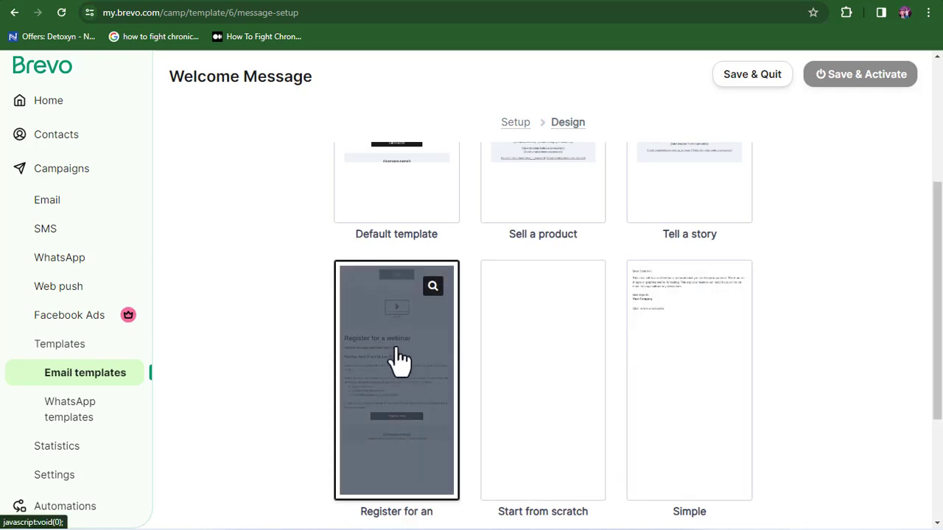
click(403, 368)
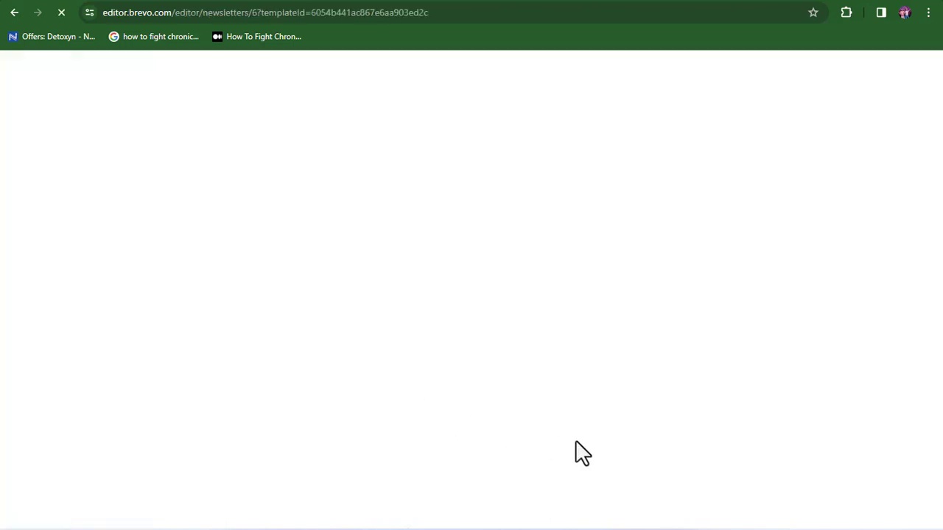
Step: Save the edited webinar-based design and activate the Welcome Message template
drag(652, 453, 714, 436)
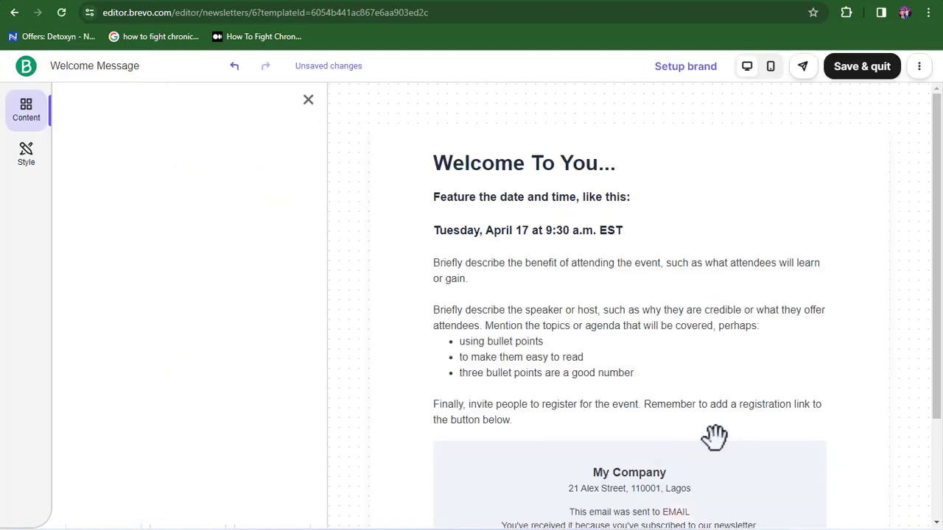
scroll(938, 385, down, 3)
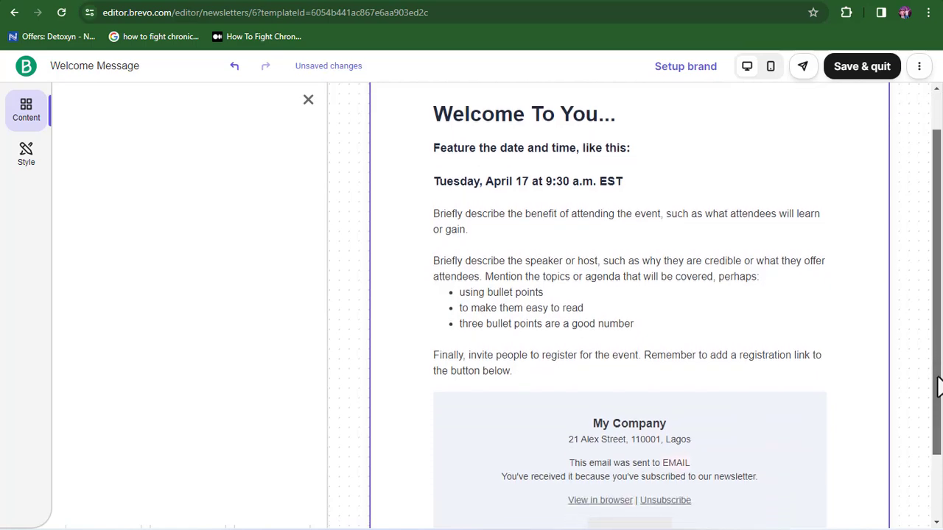
scroll(939, 393, up, 3)
click(863, 72)
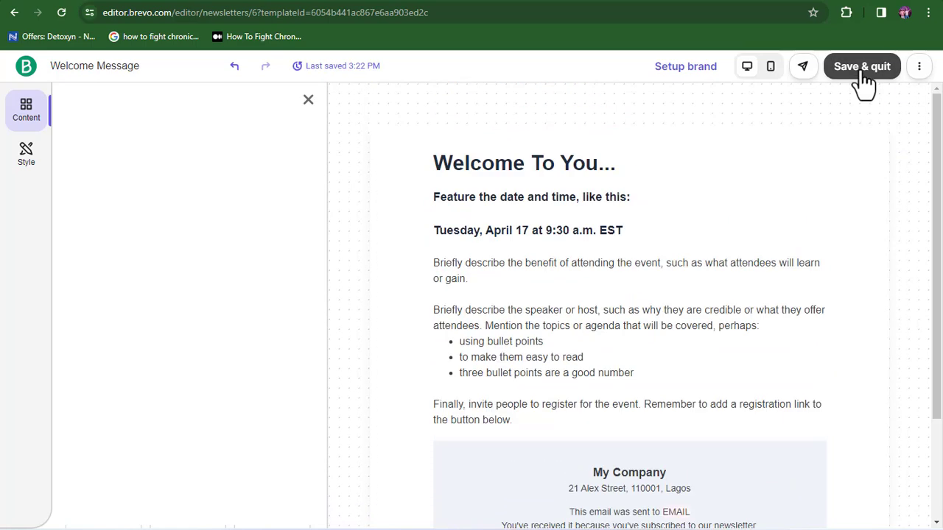
click(860, 74)
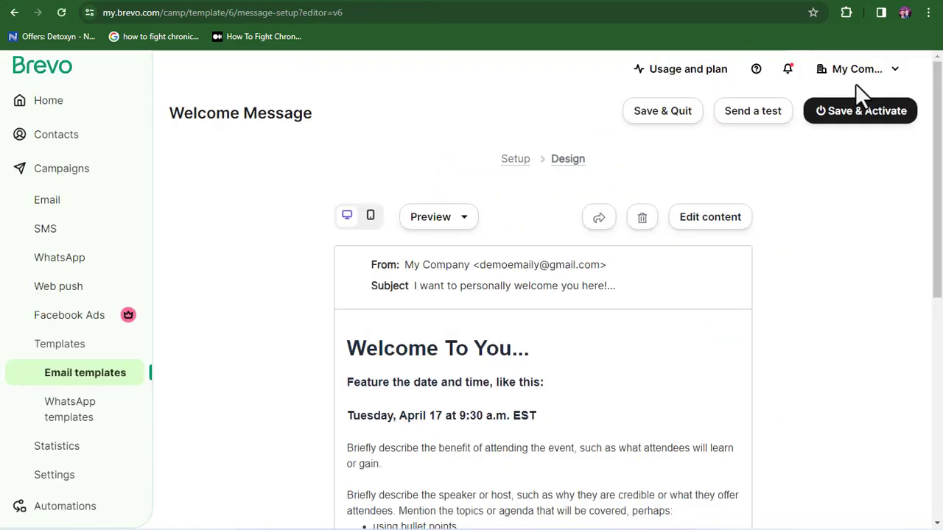
click(883, 118)
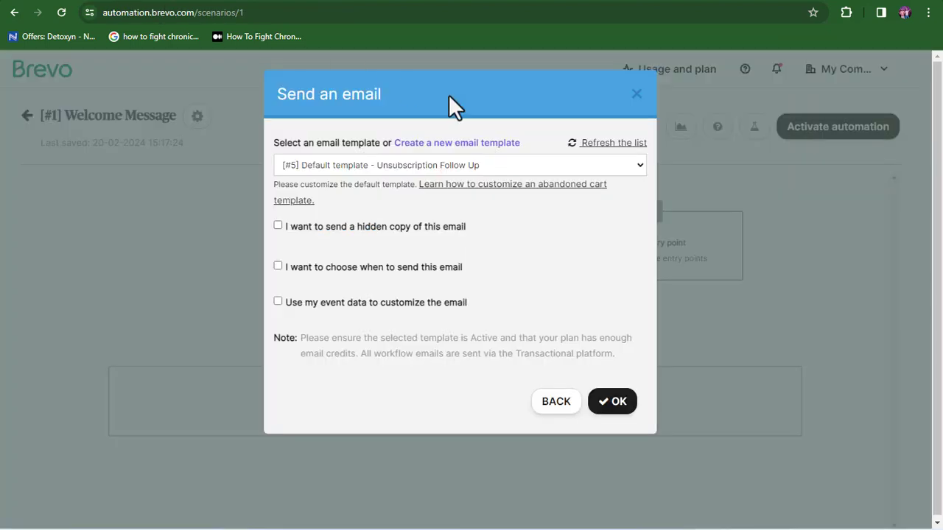
Step: Refresh the template list and send '[#6] Welcome Message' right after the form trigger
click(593, 145)
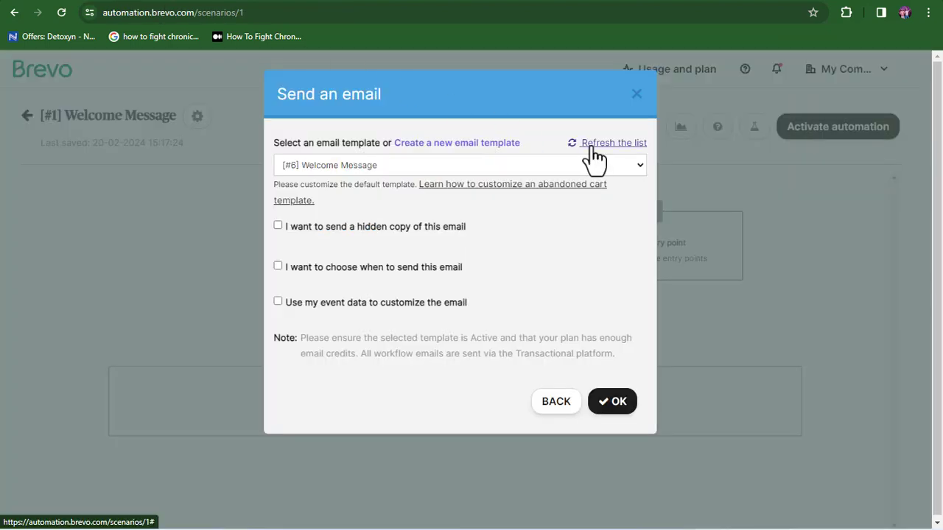
click(537, 165)
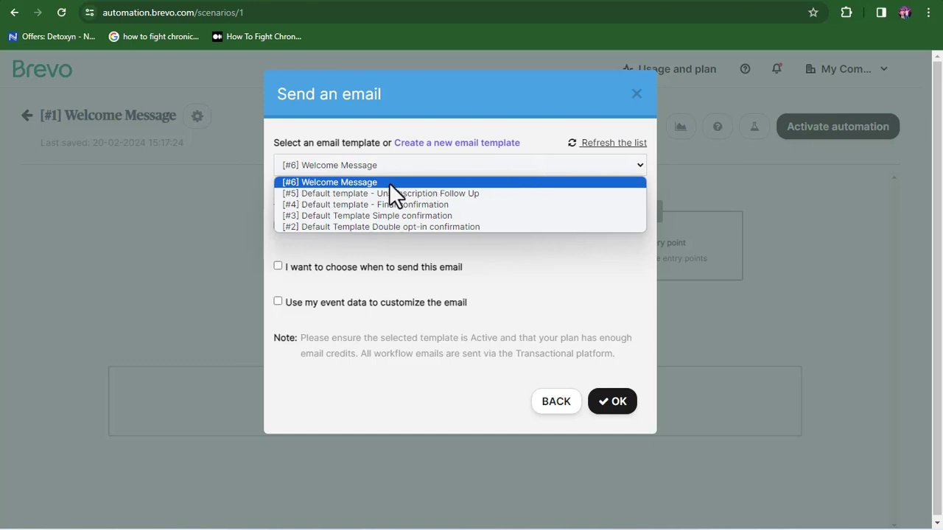
click(338, 182)
click(610, 403)
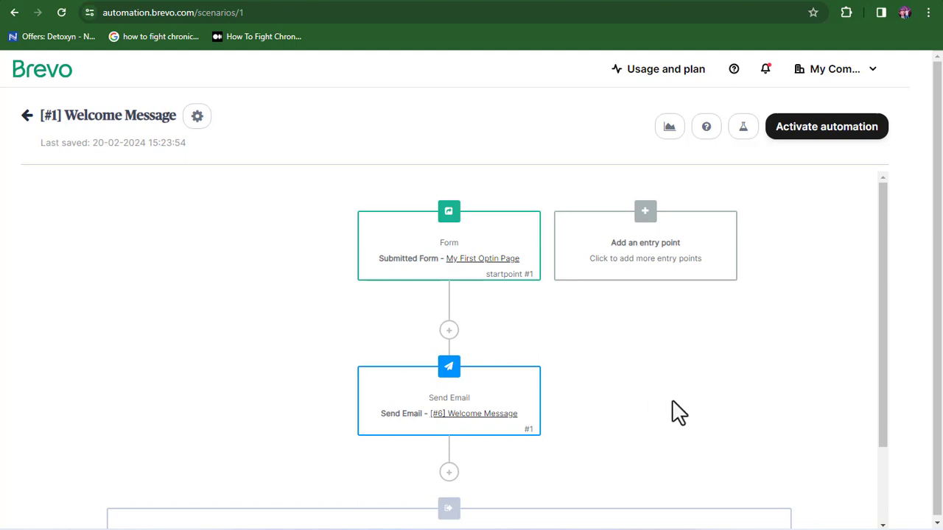
drag(888, 390, 888, 359)
Step: Close the Add a step list without adding anything and activate the Welcome Message automation
click(449, 330)
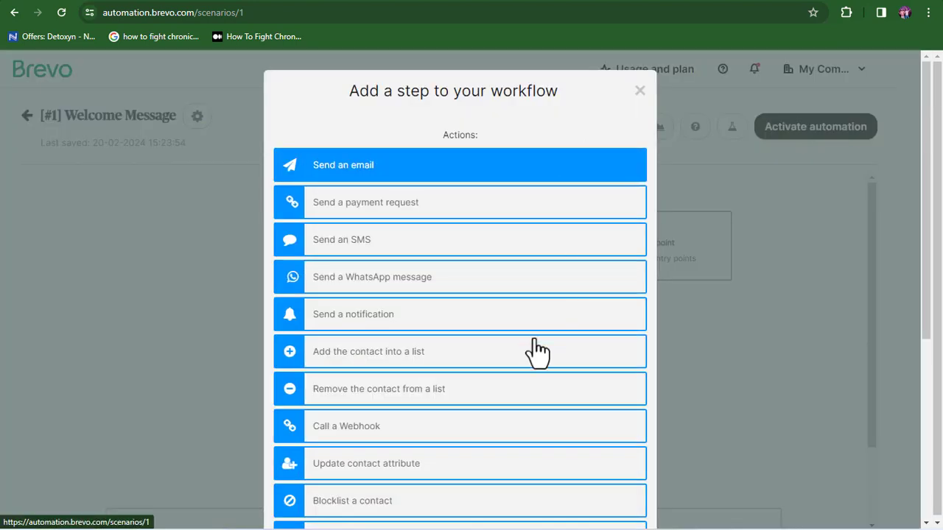
mouse_move(925, 309)
mouse_down()
mouse_move(936, 490)
mouse_move(922, 503)
mouse_move(933, 300)
mouse_up()
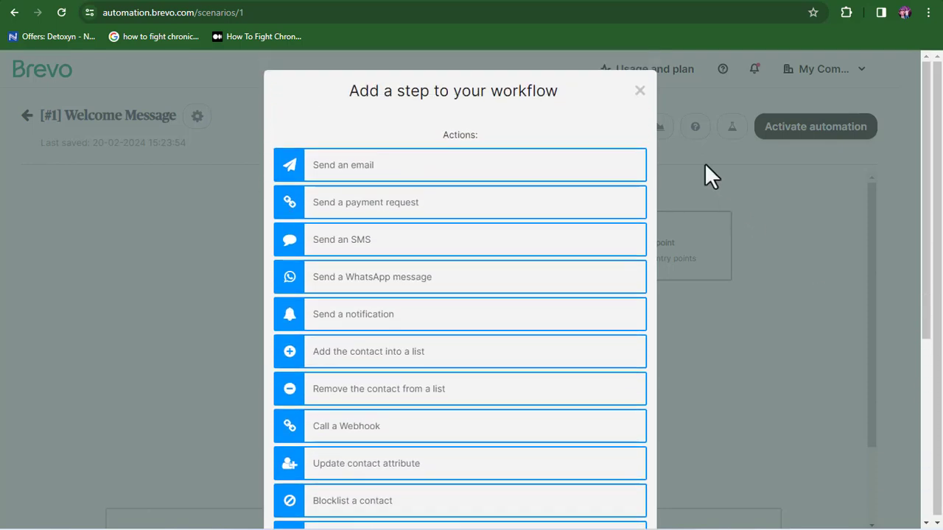
click(639, 91)
click(844, 133)
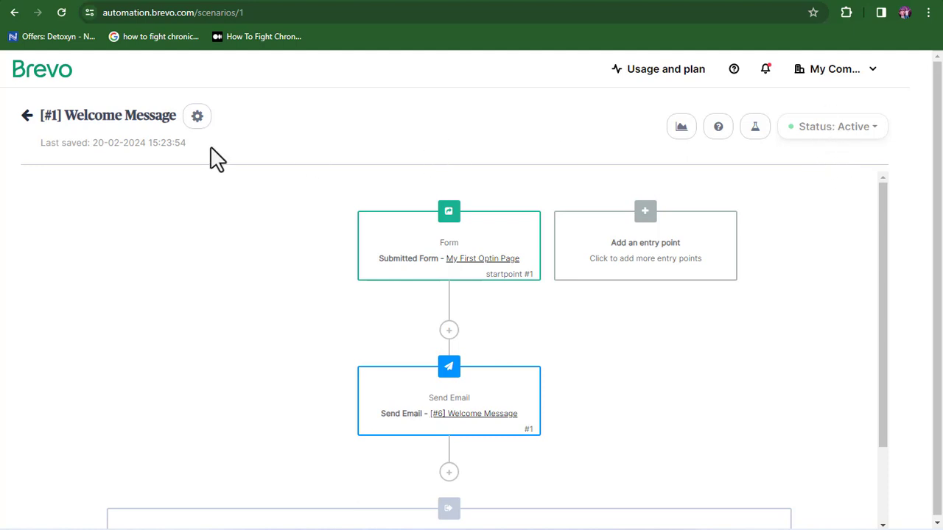
Step: Go back from the Welcome Message workflow editor to the previous page
click(28, 118)
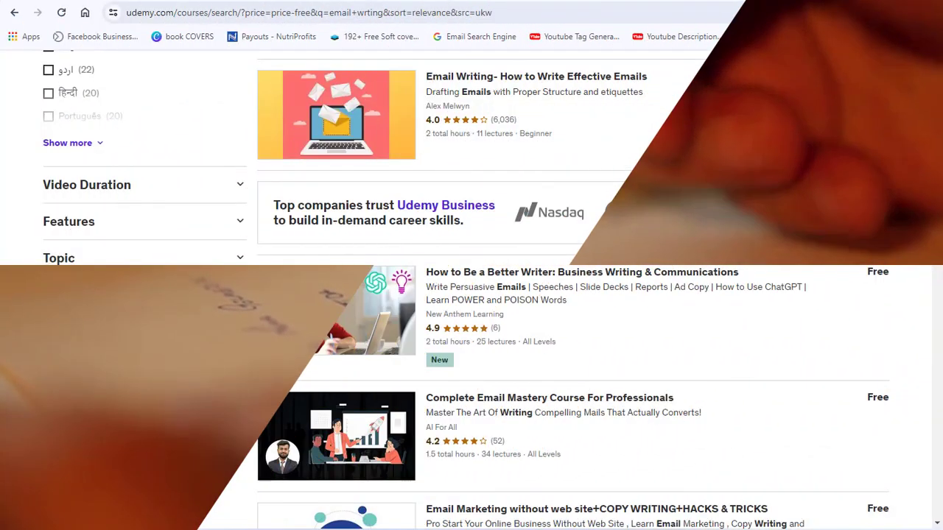
mouse_move(936, 164)
mouse_down()
mouse_move(936, 120)
mouse_move(938, 478)
mouse_move(936, 86)
mouse_move(937, 148)
mouse_up()
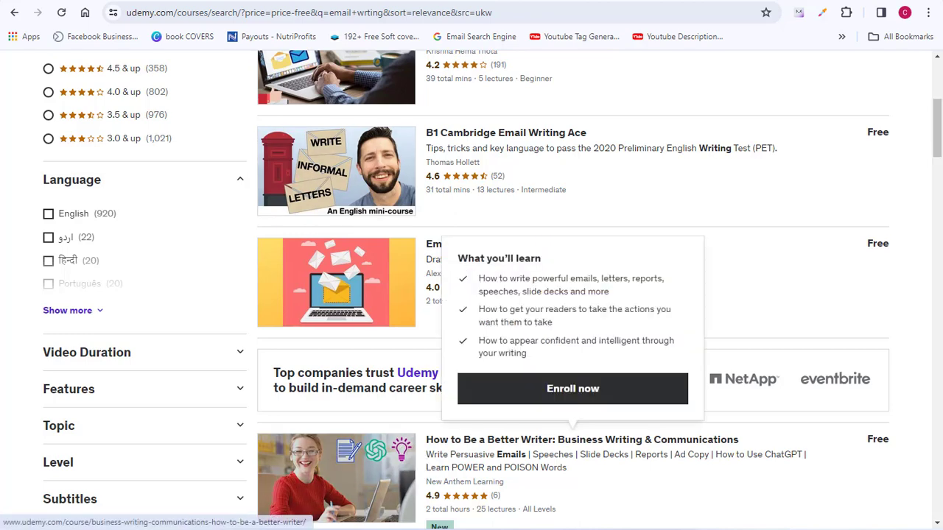
mouse_move(936, 150)
mouse_down()
mouse_move(936, 168)
mouse_move(935, 120)
mouse_move(937, 145)
mouse_up()
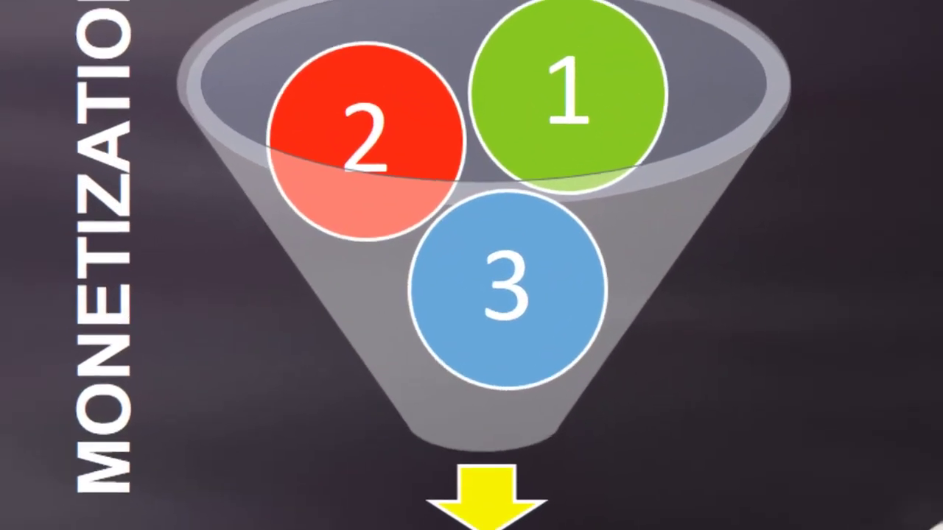